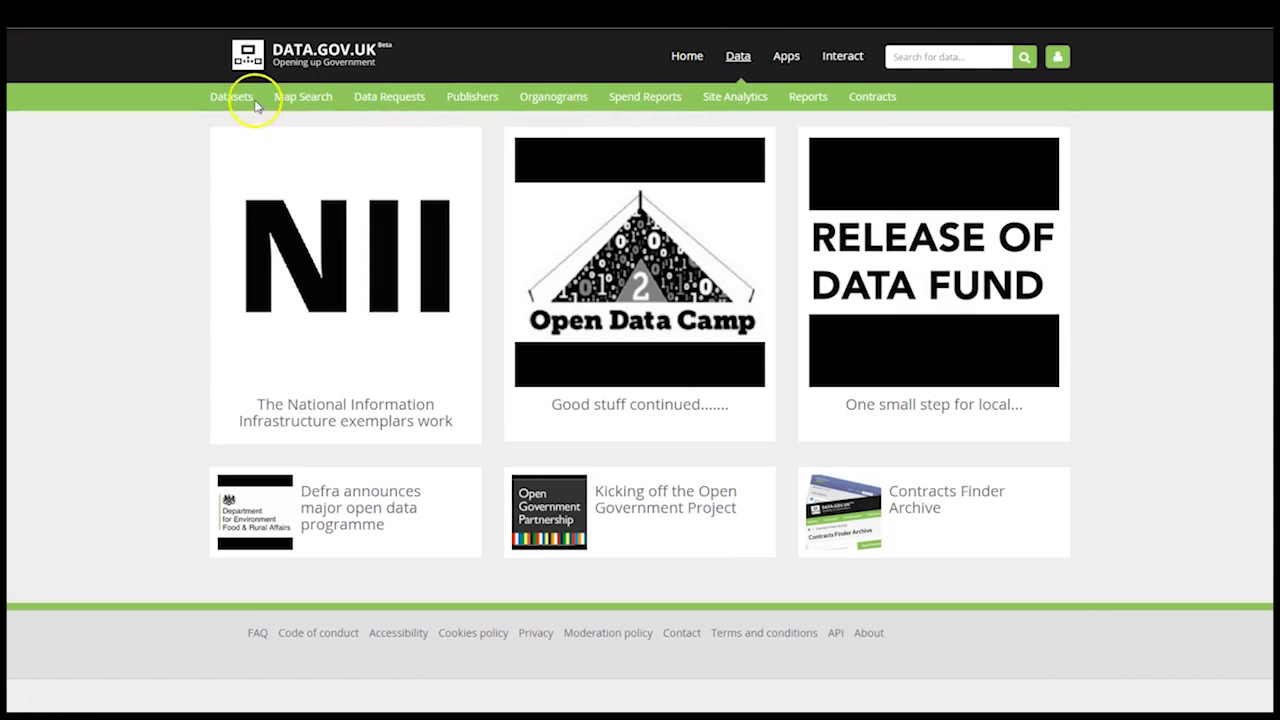
Open the Road Safety Data dataset from the data.gov.uk catalogue and scroll through its yearly resources
{"action": "left_click", "coordinate": [231, 97]}
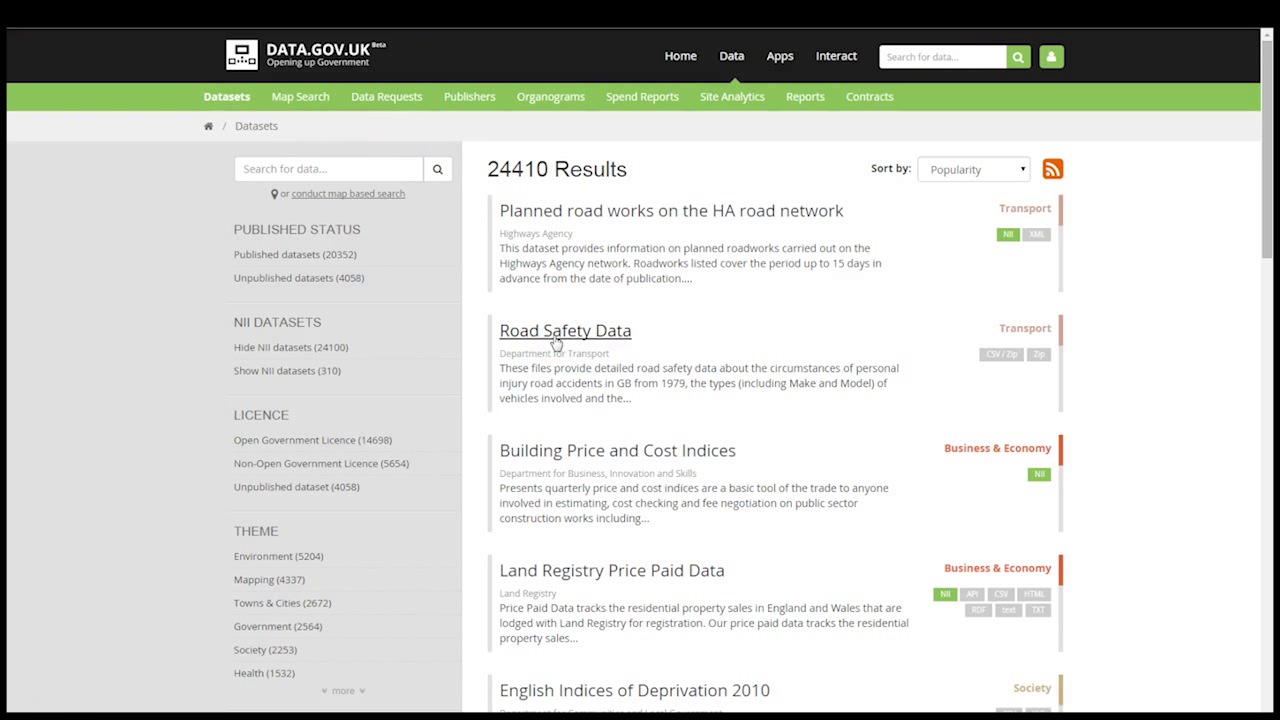
{"action": "left_click", "coordinate": [556, 338]}
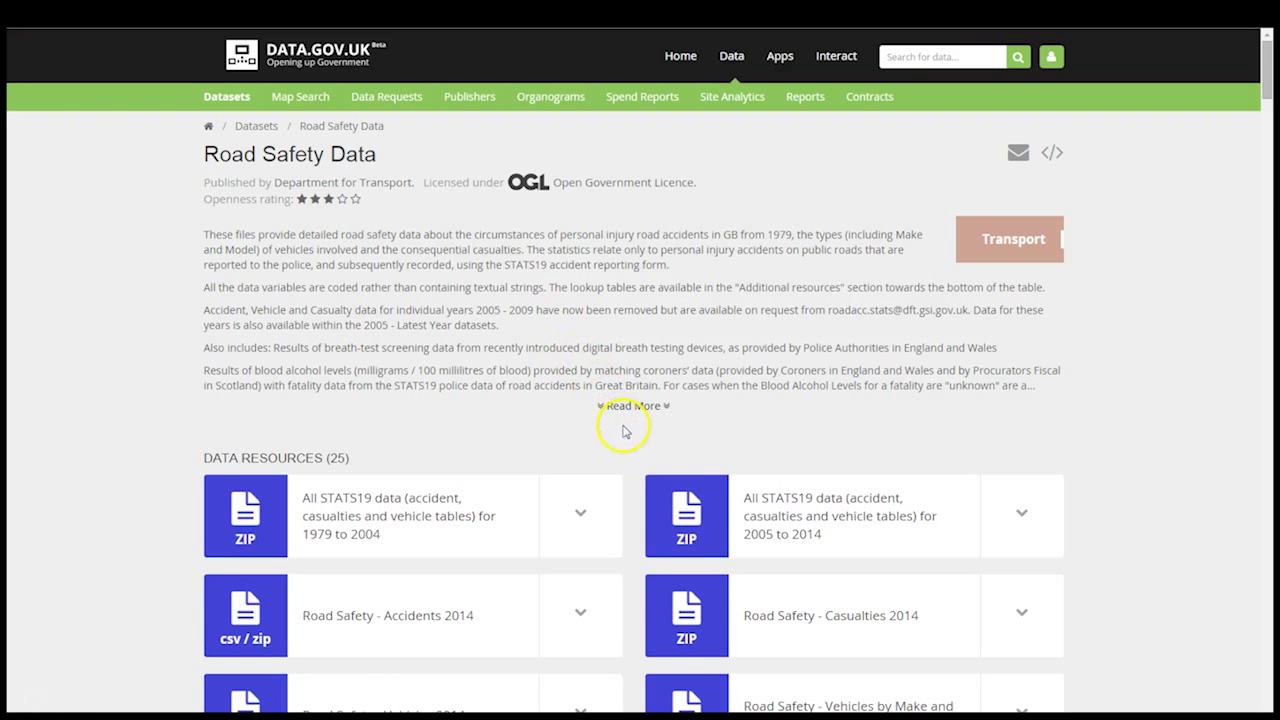
{"action": "scroll", "coordinate": [623, 435], "scroll_direction": "down", "scroll_amount": 1}
{"action": "scroll", "coordinate": [623, 435], "scroll_direction": "down", "scroll_amount": 3}
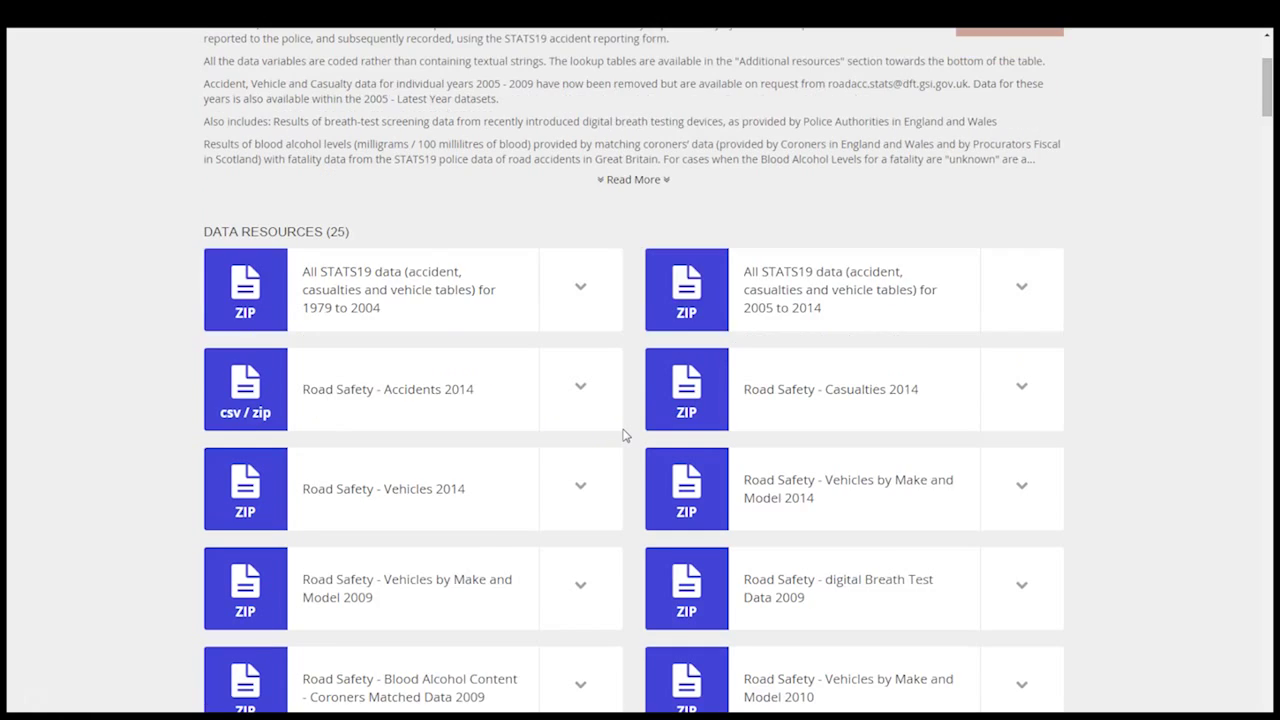
{"action": "scroll", "coordinate": [623, 435], "scroll_direction": "down", "scroll_amount": 4}
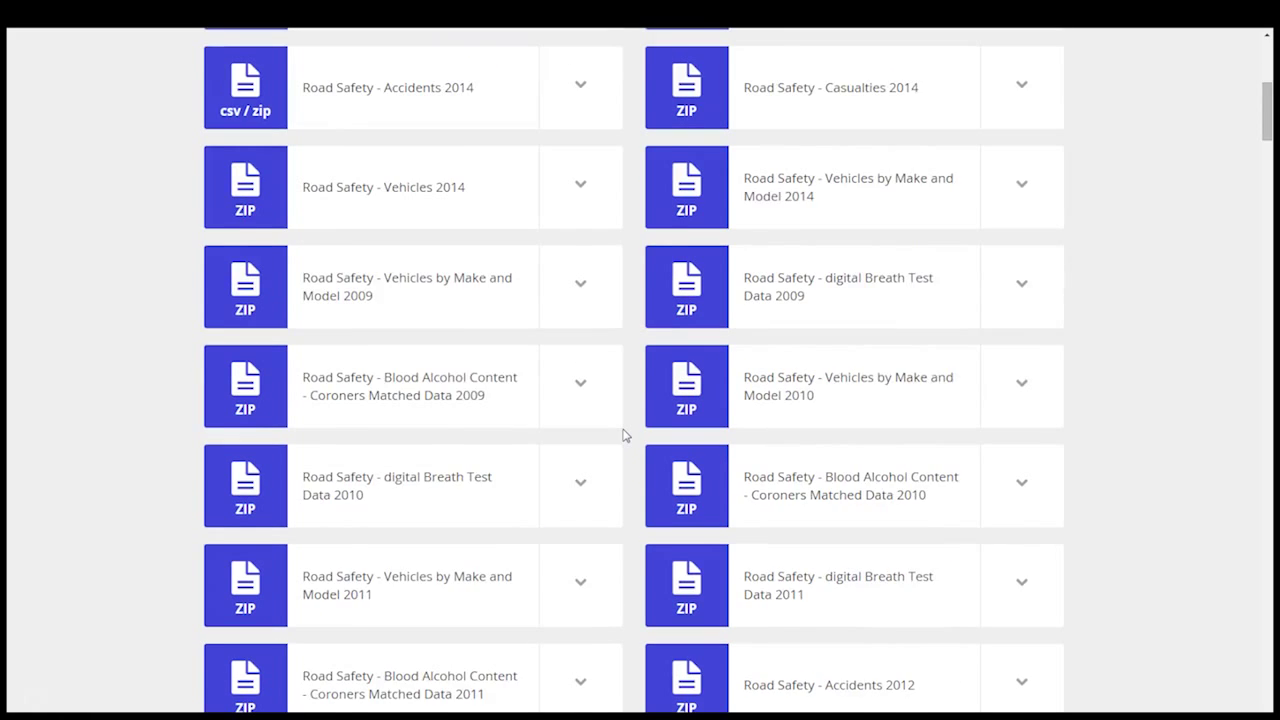
{"action": "scroll", "coordinate": [623, 435], "scroll_direction": "down", "scroll_amount": 5}
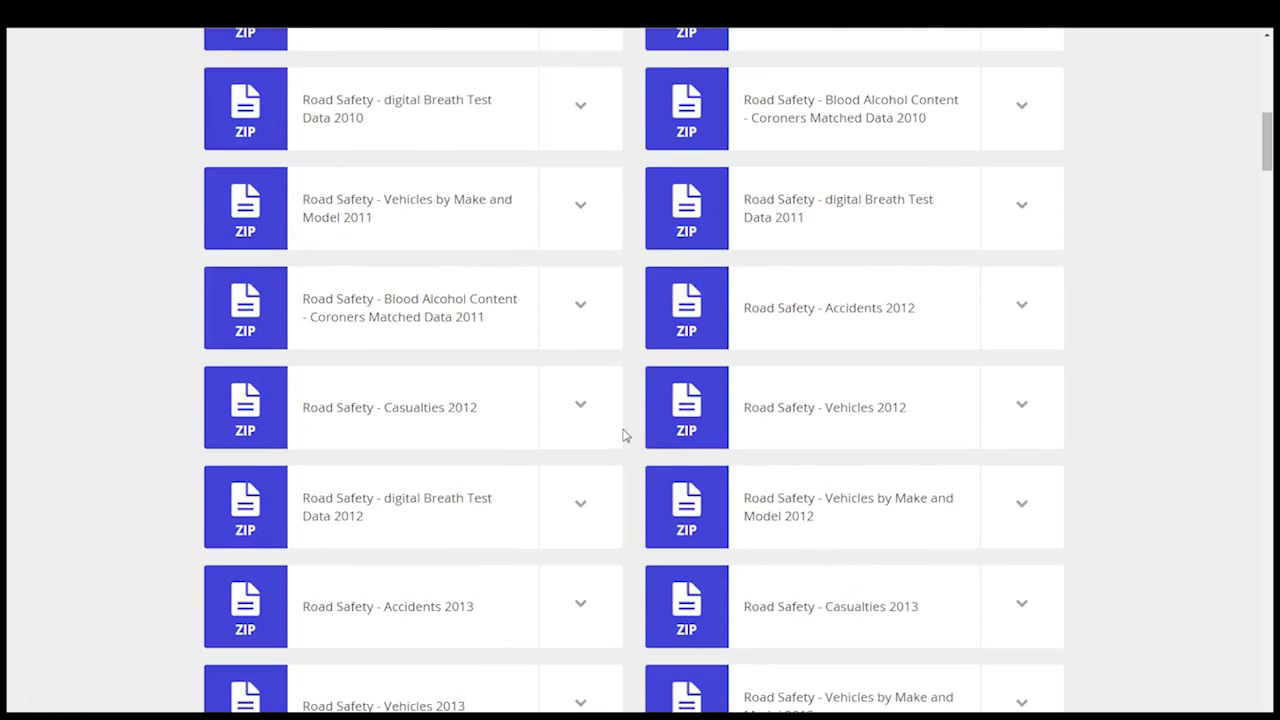
{"action": "scroll", "coordinate": [623, 435], "scroll_direction": "down", "scroll_amount": 2}
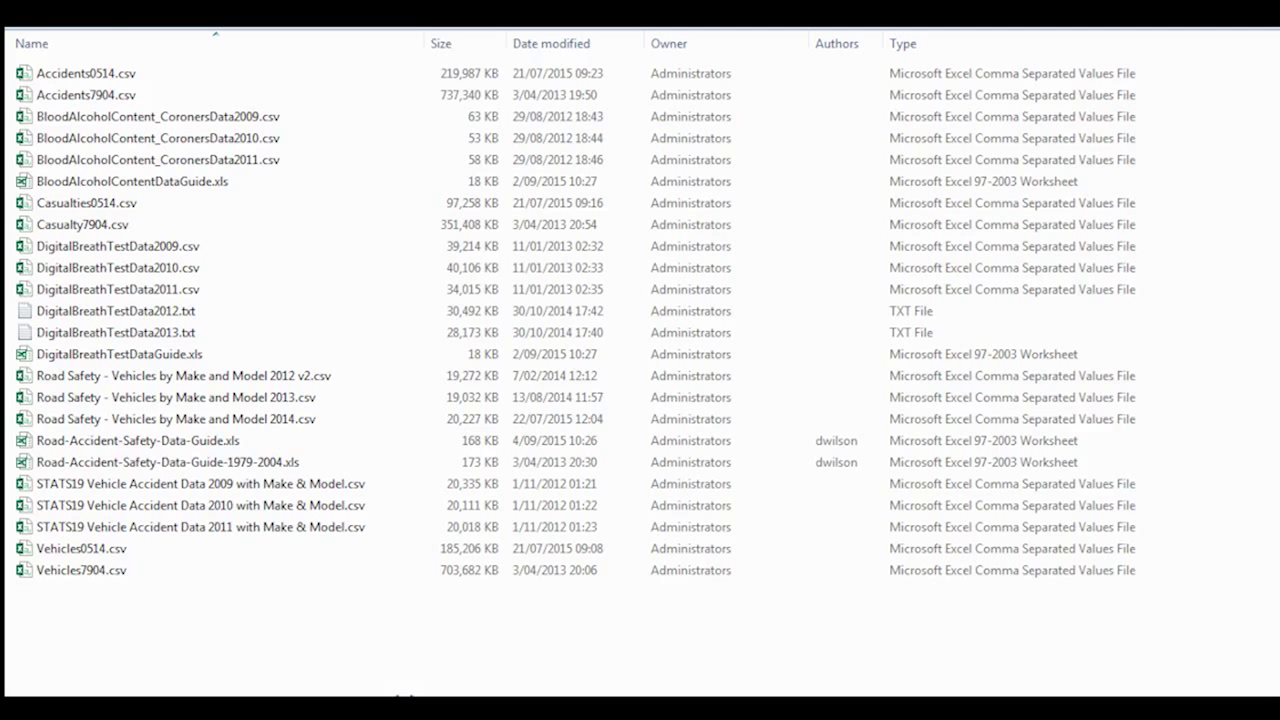
Confirm that all 24 road safety files total 2.46 GB, then select Accidents7904.csv
{"action": "key", "text": "ctrl+a"}
{"action": "right_click", "coordinate": [545, 390]}
{"action": "key", "text": "r"}
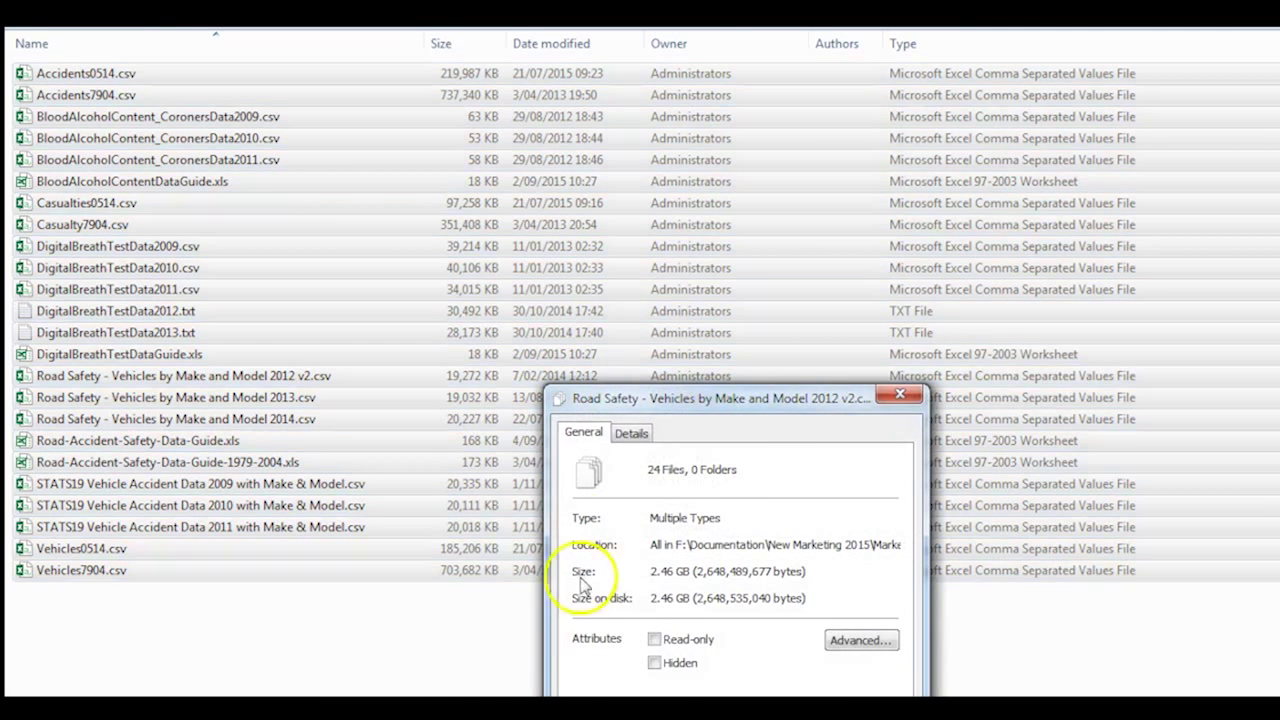
{"action": "left_click_drag", "start_coordinate": [666, 404], "coordinate": [596, 90]}
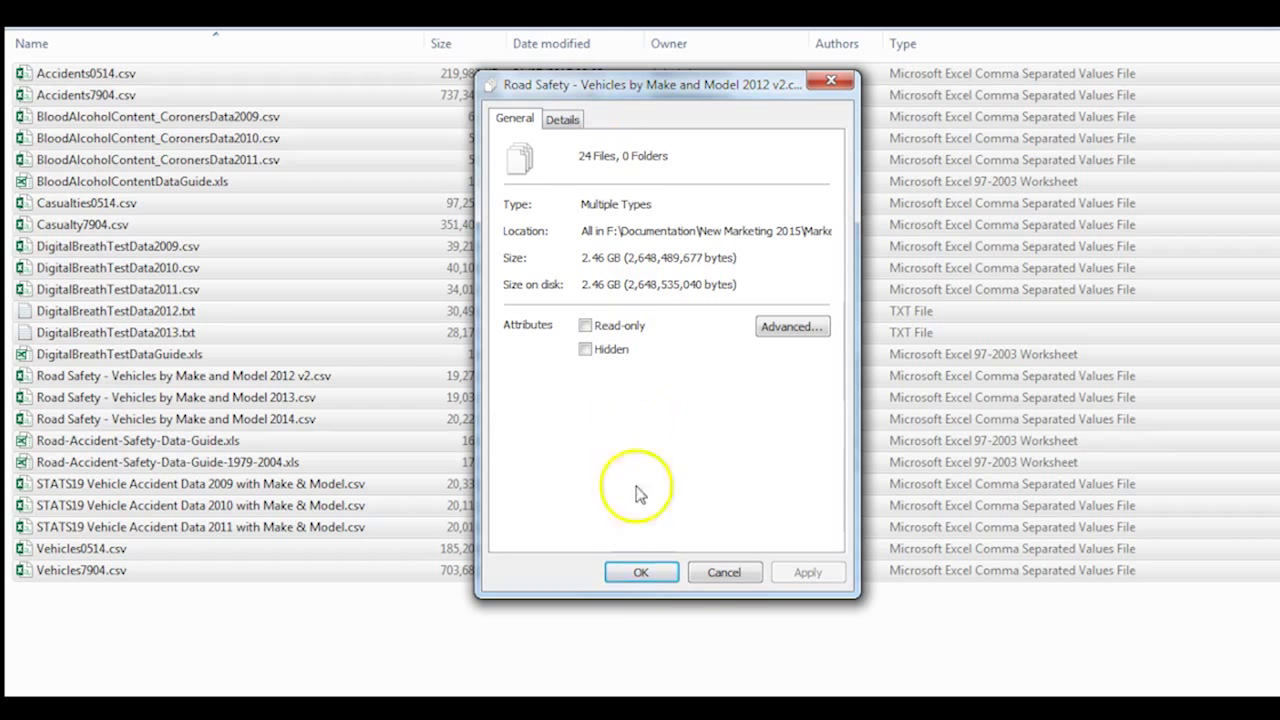
{"action": "left_click", "coordinate": [728, 572]}
{"action": "left_click", "coordinate": [190, 660]}
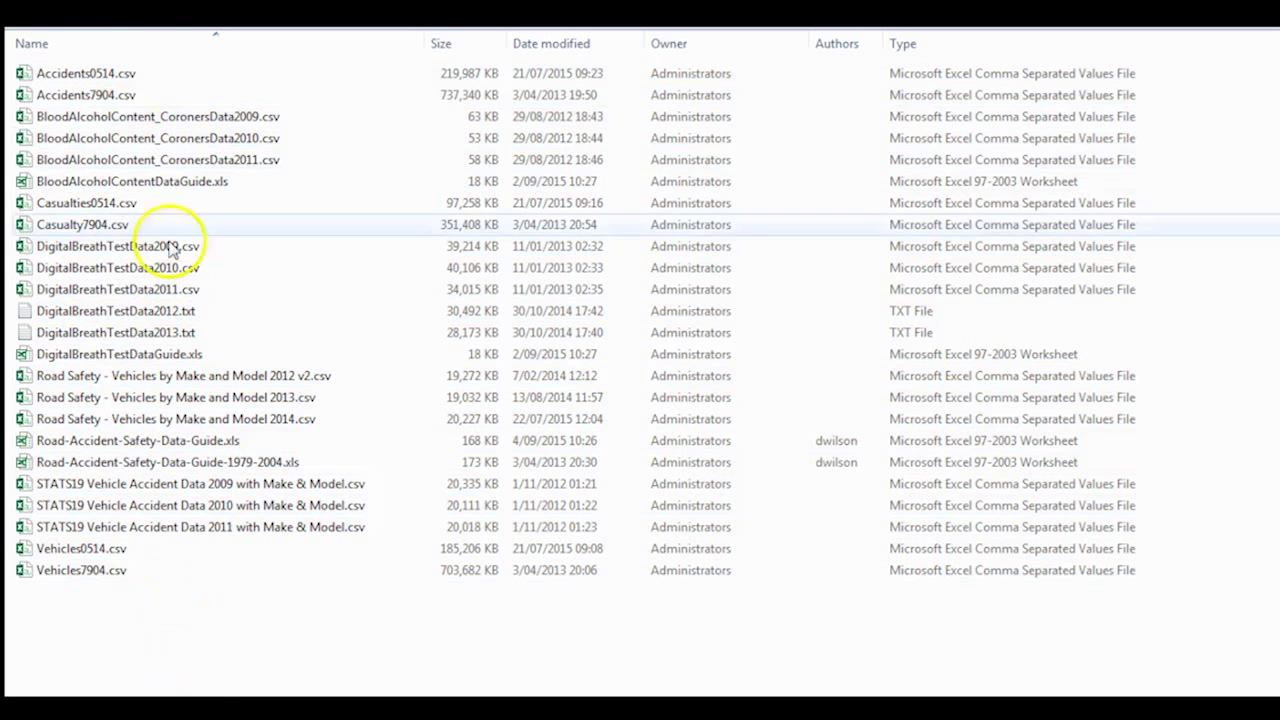
{"action": "left_click", "coordinate": [129, 94]}
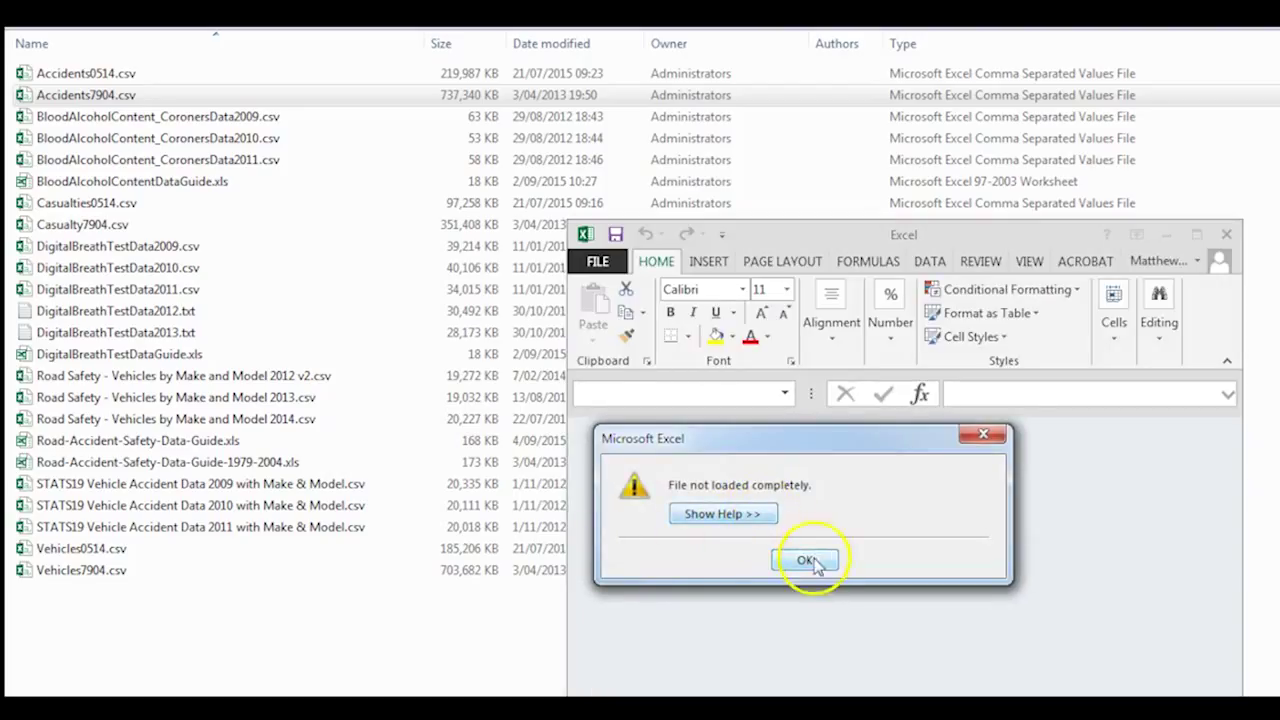
Show Excel's help for the 'File not loaded completely' message and highlight the row and column limit
{"action": "left_click", "coordinate": [762, 515]}
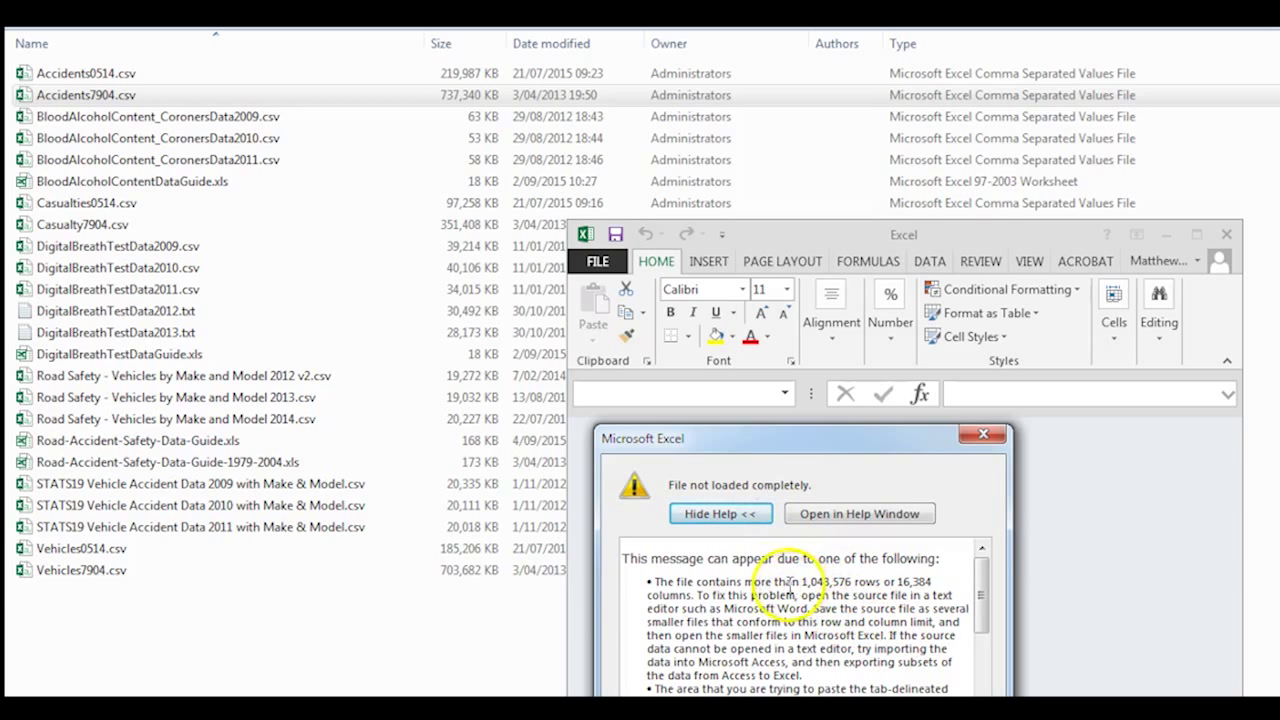
{"action": "left_click_drag", "start_coordinate": [745, 582], "coordinate": [945, 580]}
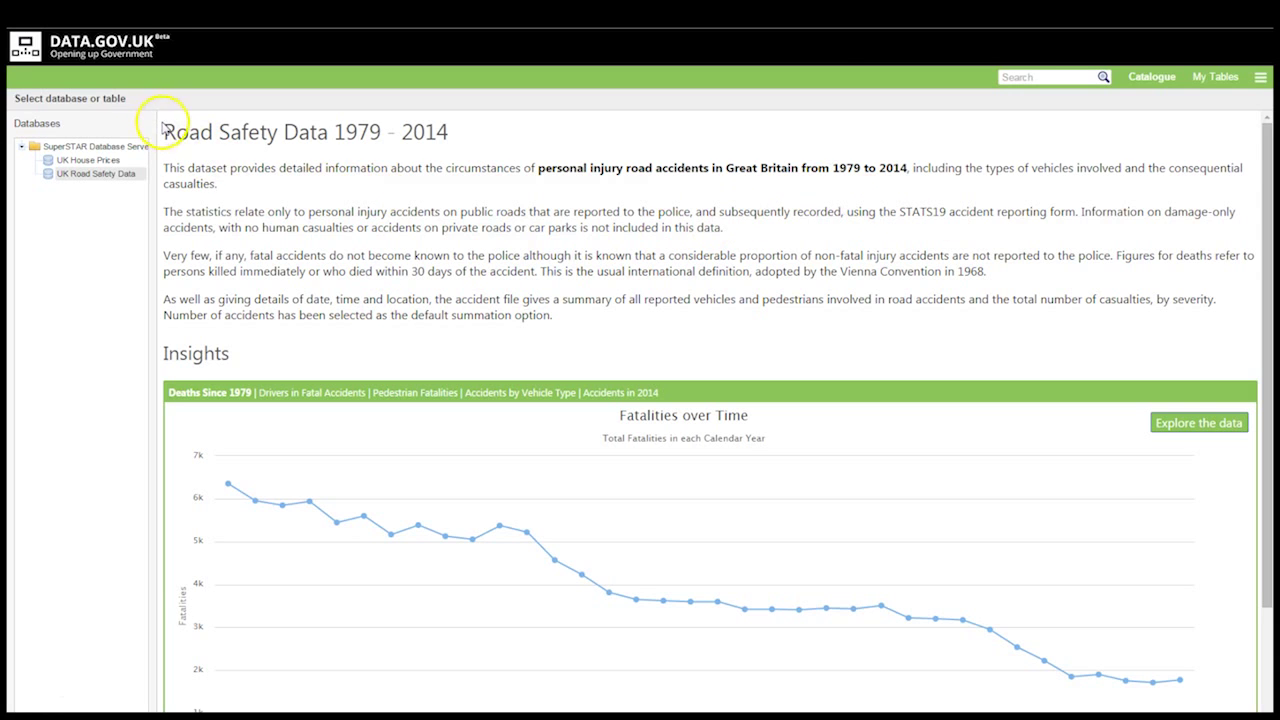
{"action": "left_click_drag", "start_coordinate": [164, 132], "coordinate": [613, 316]}
{"action": "left_click", "coordinate": [613, 316]}
{"action": "left_click_drag", "start_coordinate": [1266, 280], "coordinate": [1267, 365]}
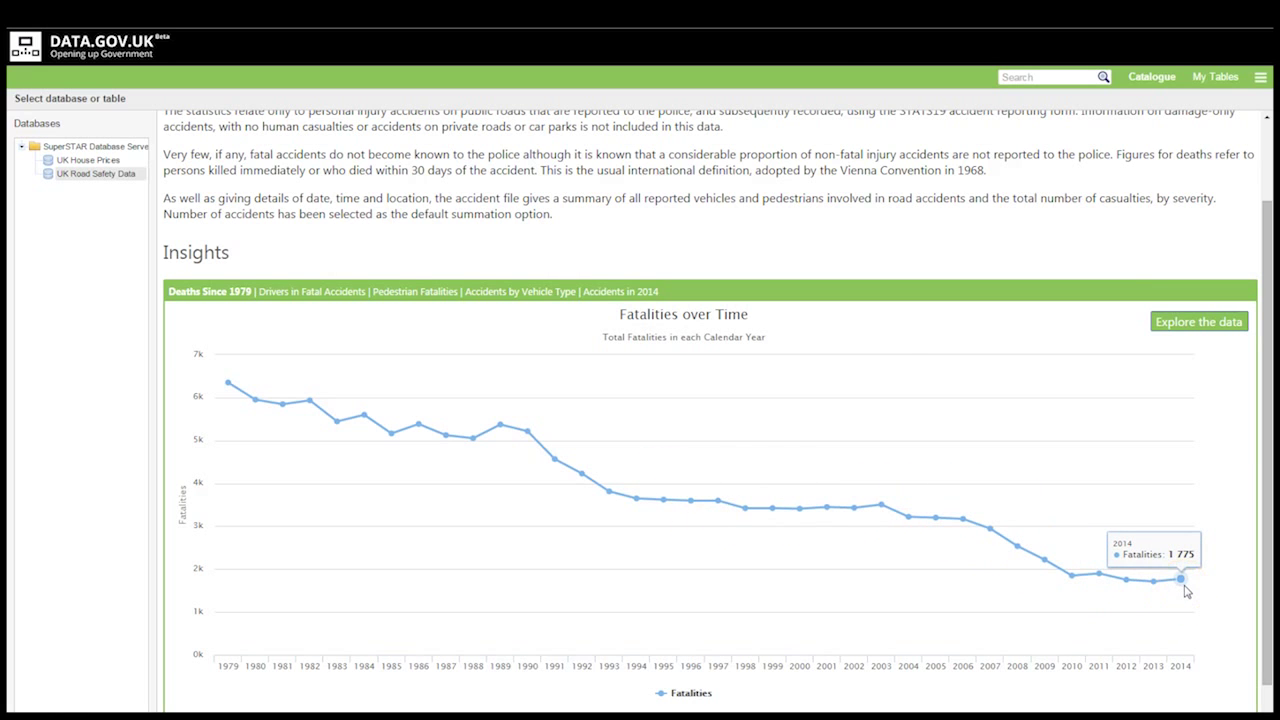
Chart accidents by vehicle type with Car hidden, then open the data as the Date by Vehicle Type table
{"action": "left_click", "coordinate": [528, 291]}
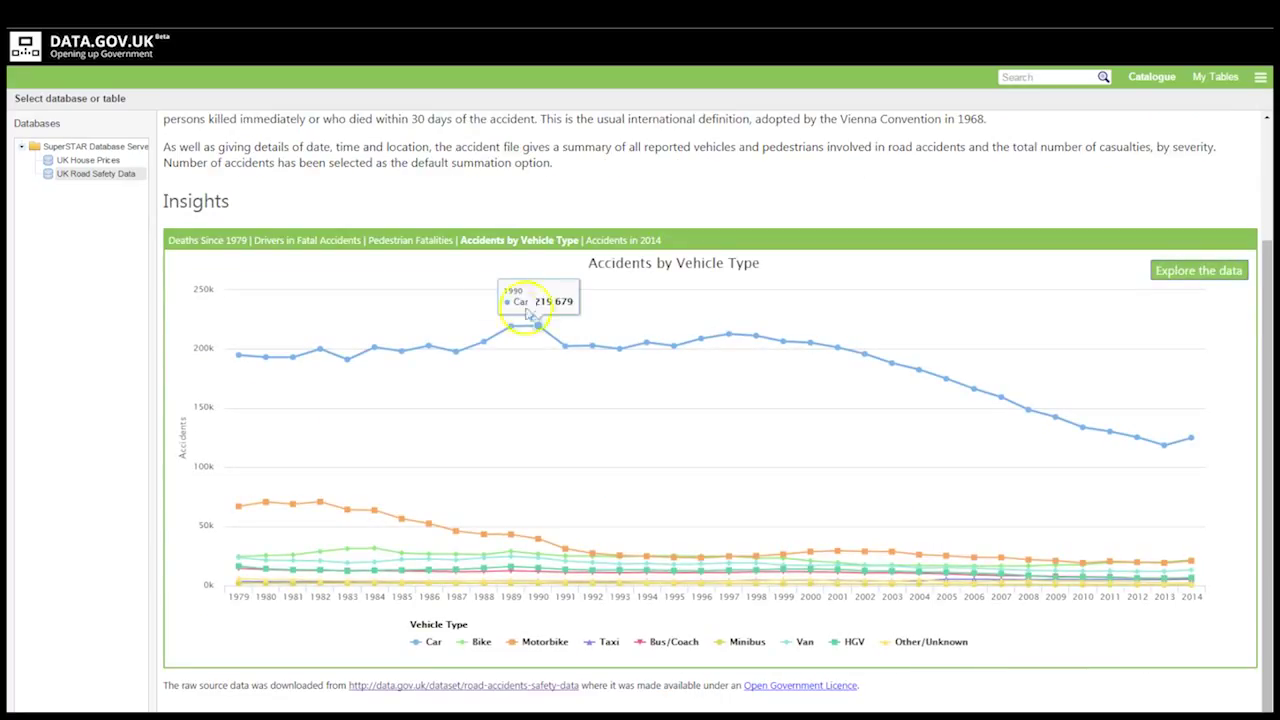
{"action": "left_click", "coordinate": [563, 349]}
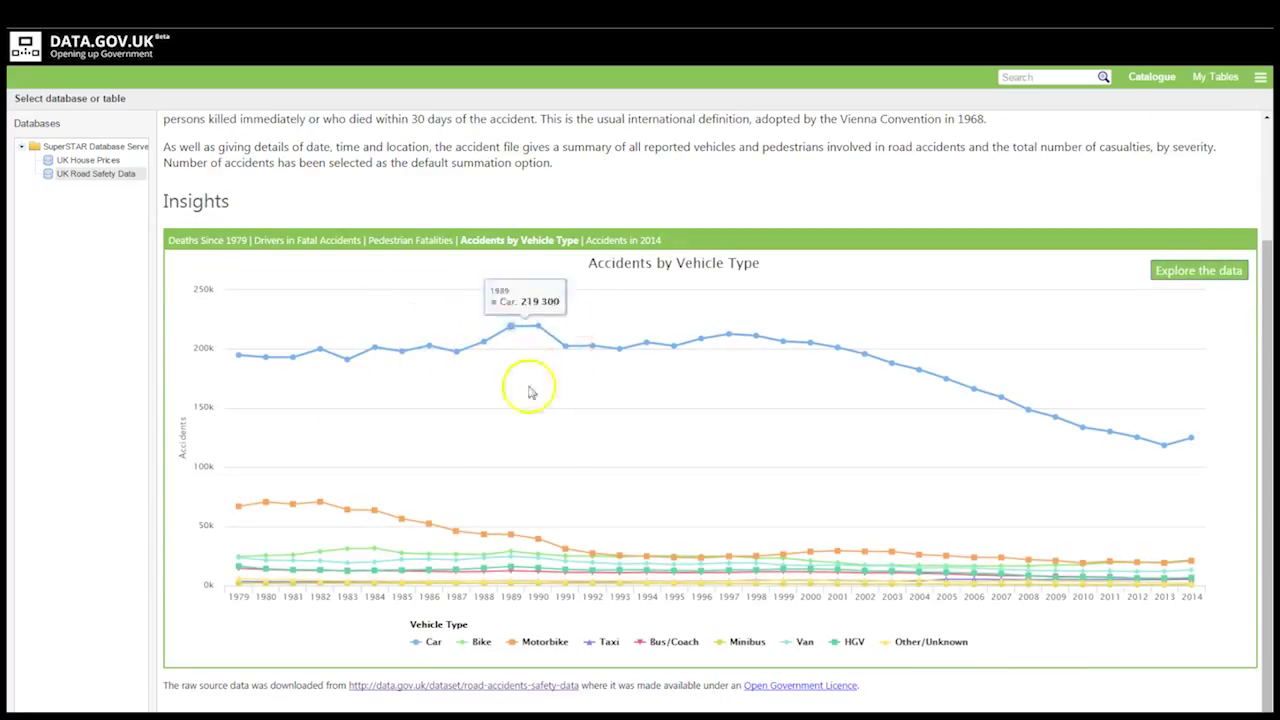
{"action": "left_click", "coordinate": [432, 642]}
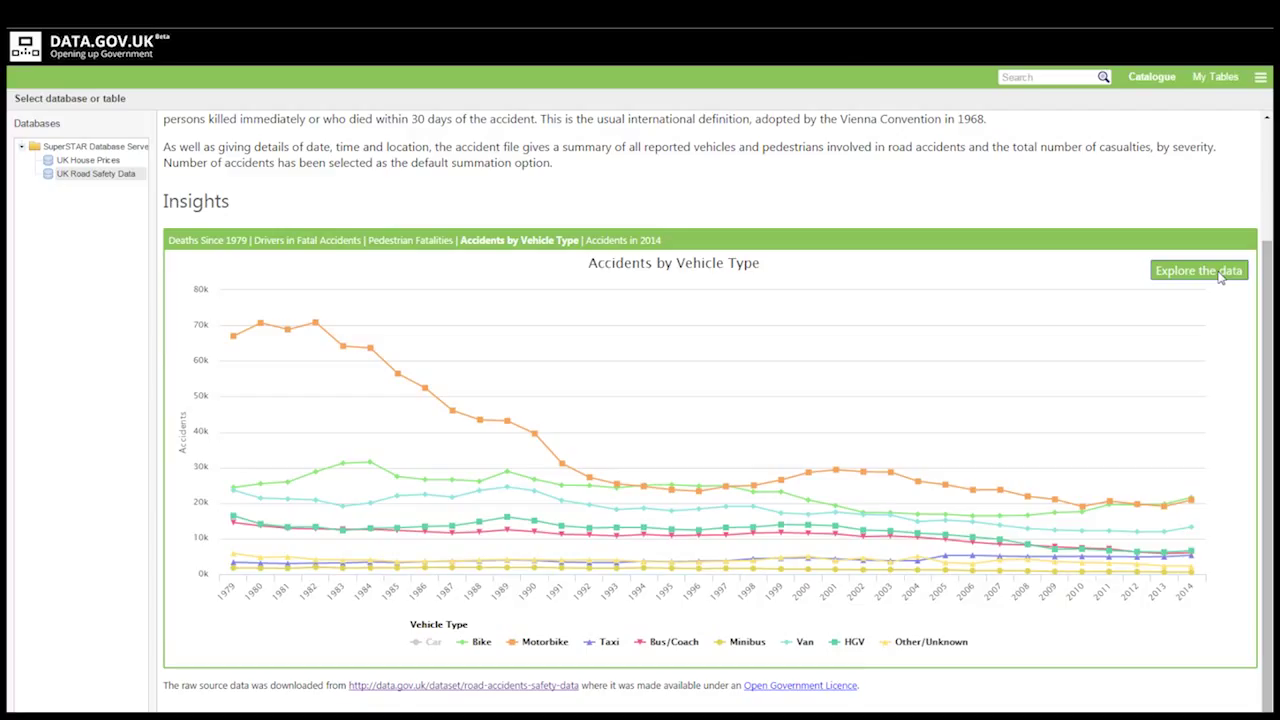
{"action": "left_click", "coordinate": [1220, 277]}
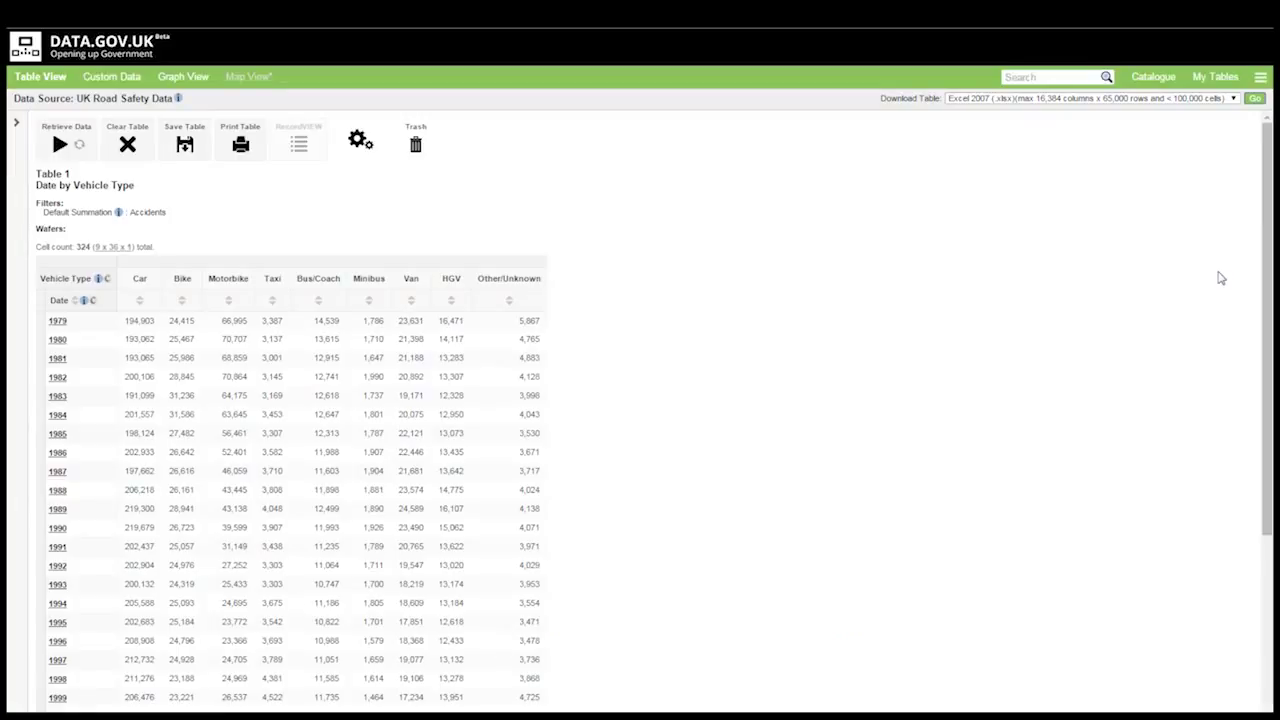
Add the Time field to the table rows under Date and retrieve the data
{"action": "left_click", "coordinate": [16, 121]}
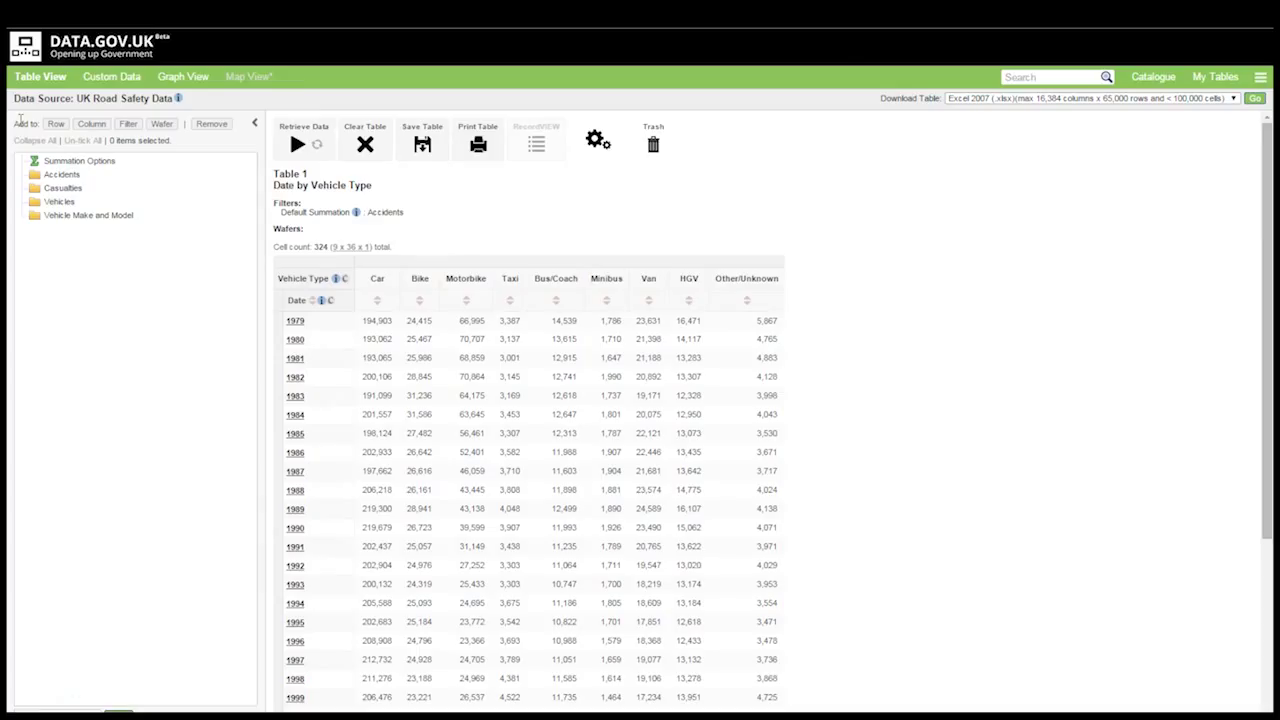
{"action": "left_click", "coordinate": [35, 176]}
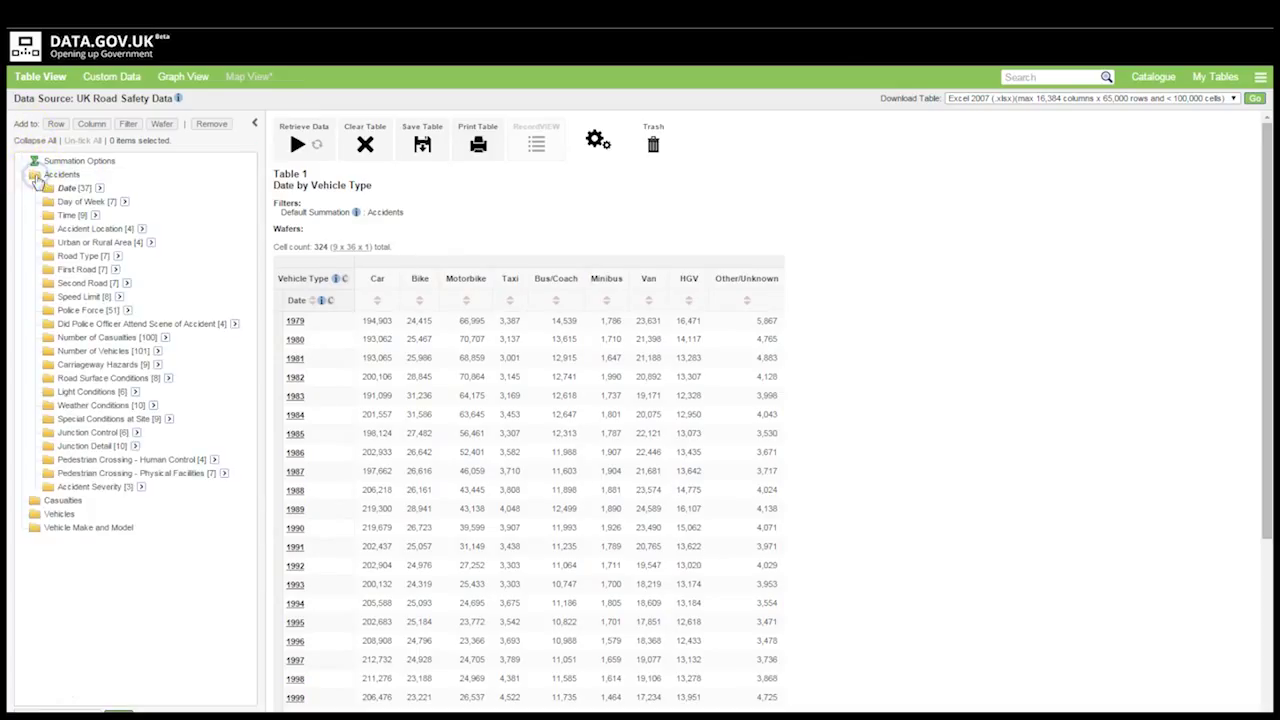
{"action": "left_click", "coordinate": [36, 502]}
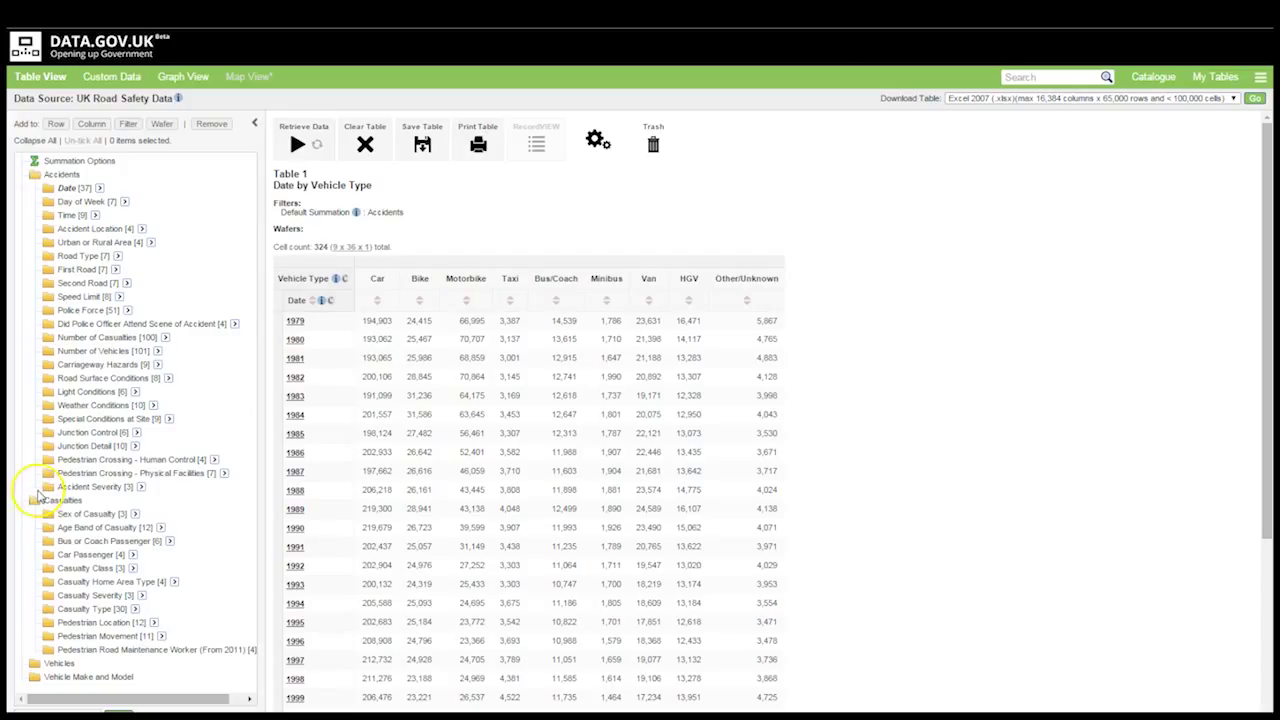
{"action": "left_click", "coordinate": [60, 215]}
{"action": "left_click_drag", "start_coordinate": [60, 216], "coordinate": [151, 228]}
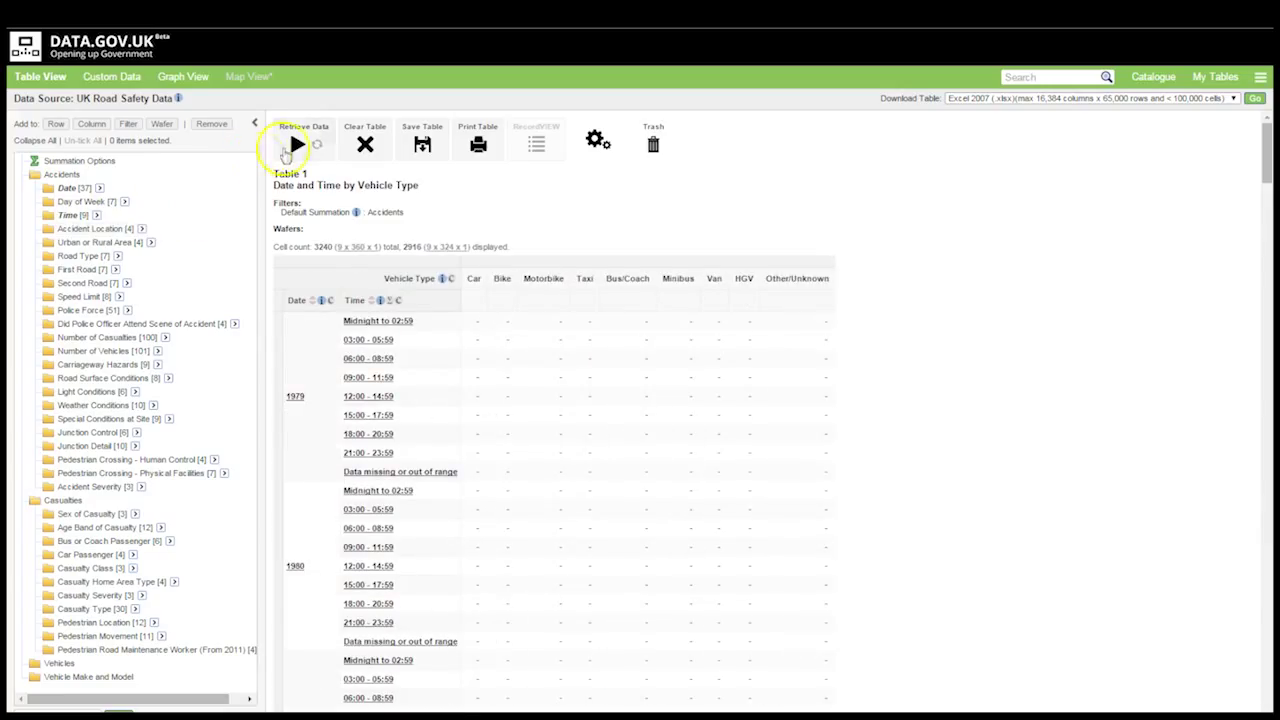
{"action": "left_click", "coordinate": [299, 145]}
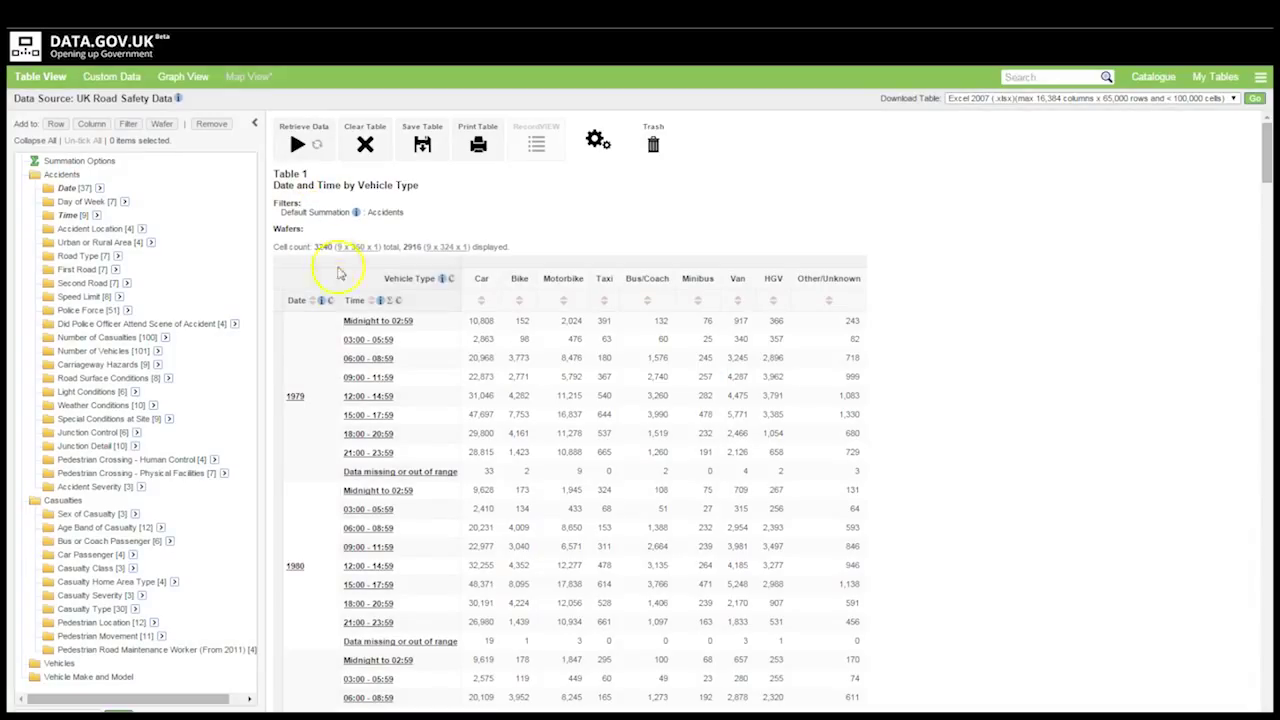
Drop Date to the Trash, keep Time in the rows, and retrieve the Time by Vehicle Type counts
{"action": "left_click_drag", "start_coordinate": [354, 300], "coordinate": [383, 268]}
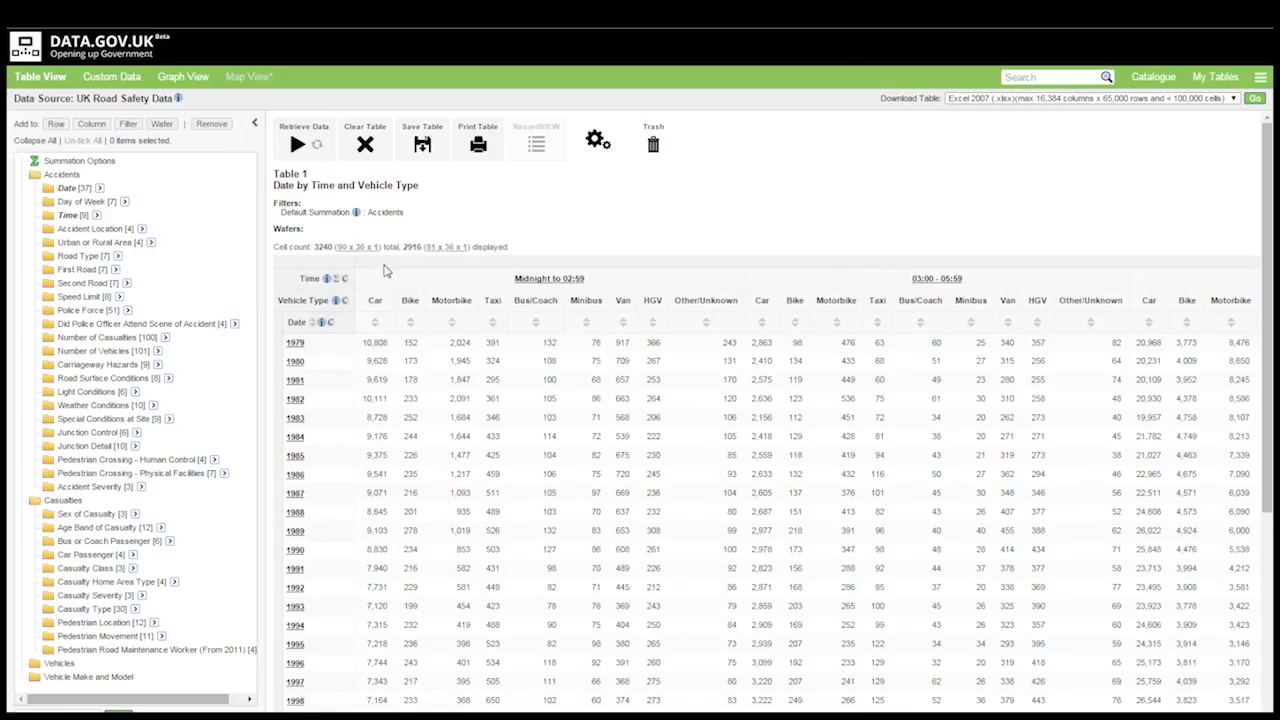
{"action": "left_click_drag", "start_coordinate": [296, 321], "coordinate": [651, 147]}
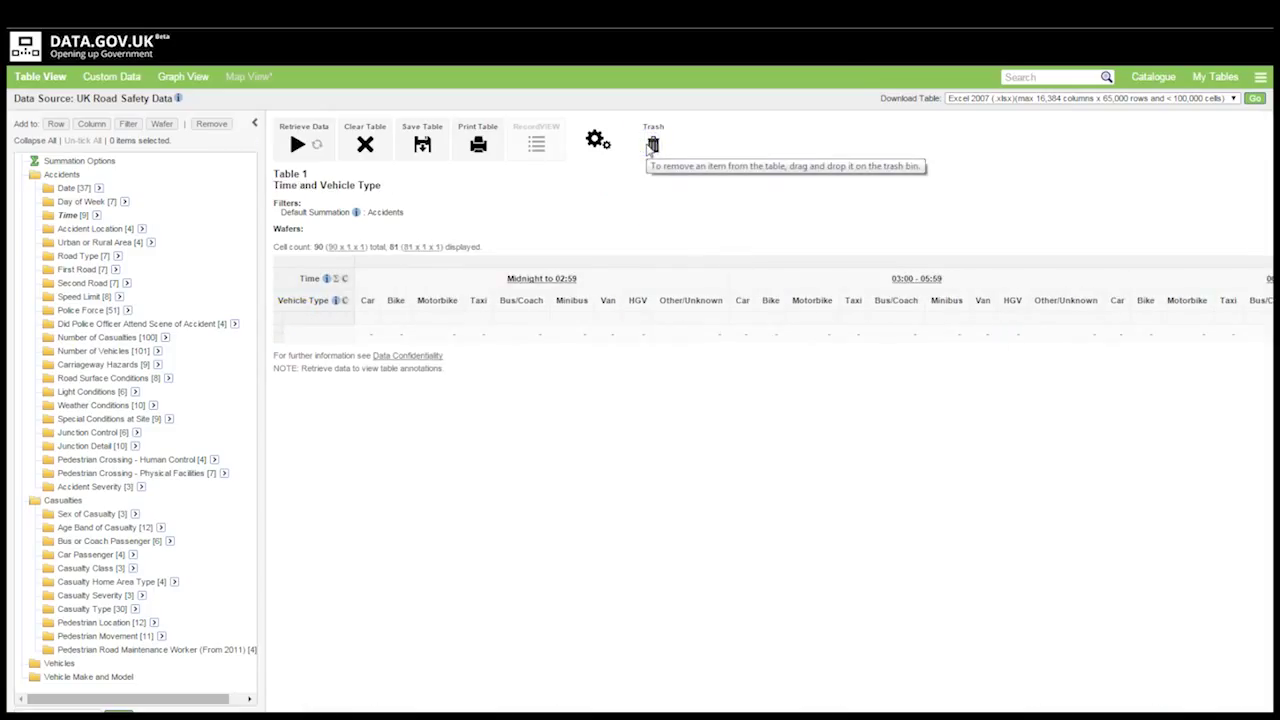
{"action": "left_click_drag", "start_coordinate": [312, 278], "coordinate": [278, 324]}
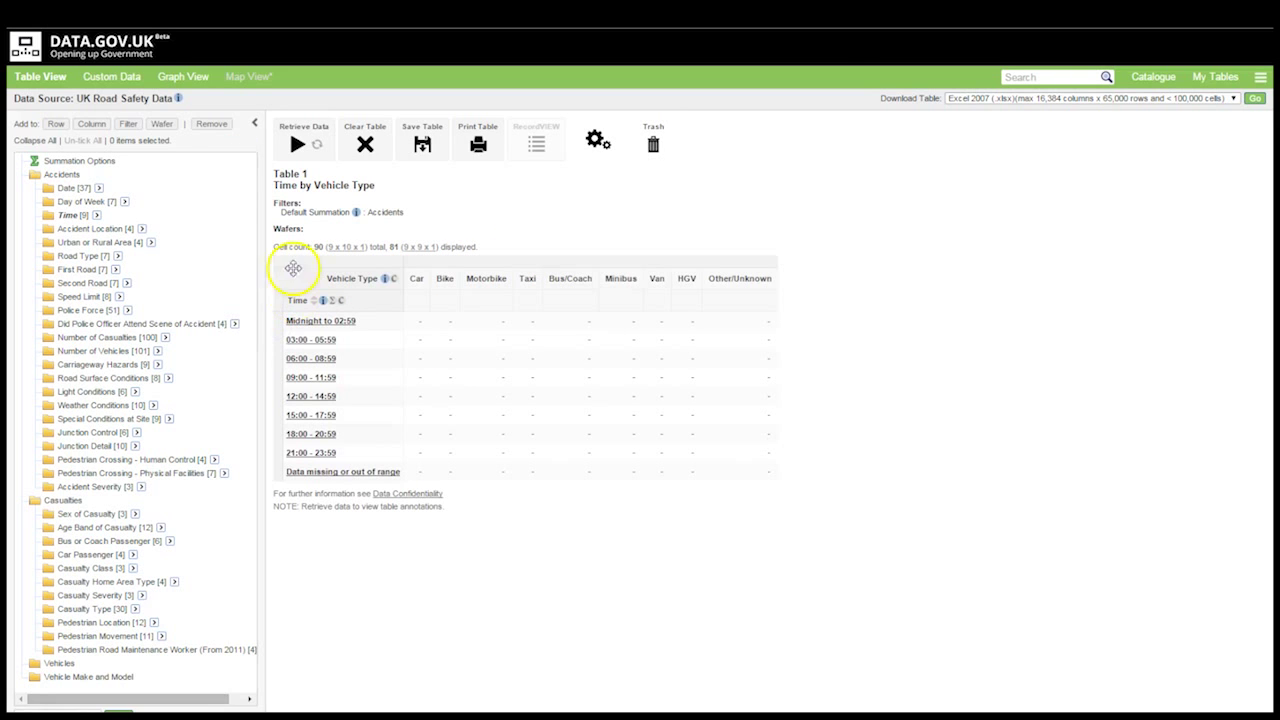
{"action": "left_click", "coordinate": [297, 146]}
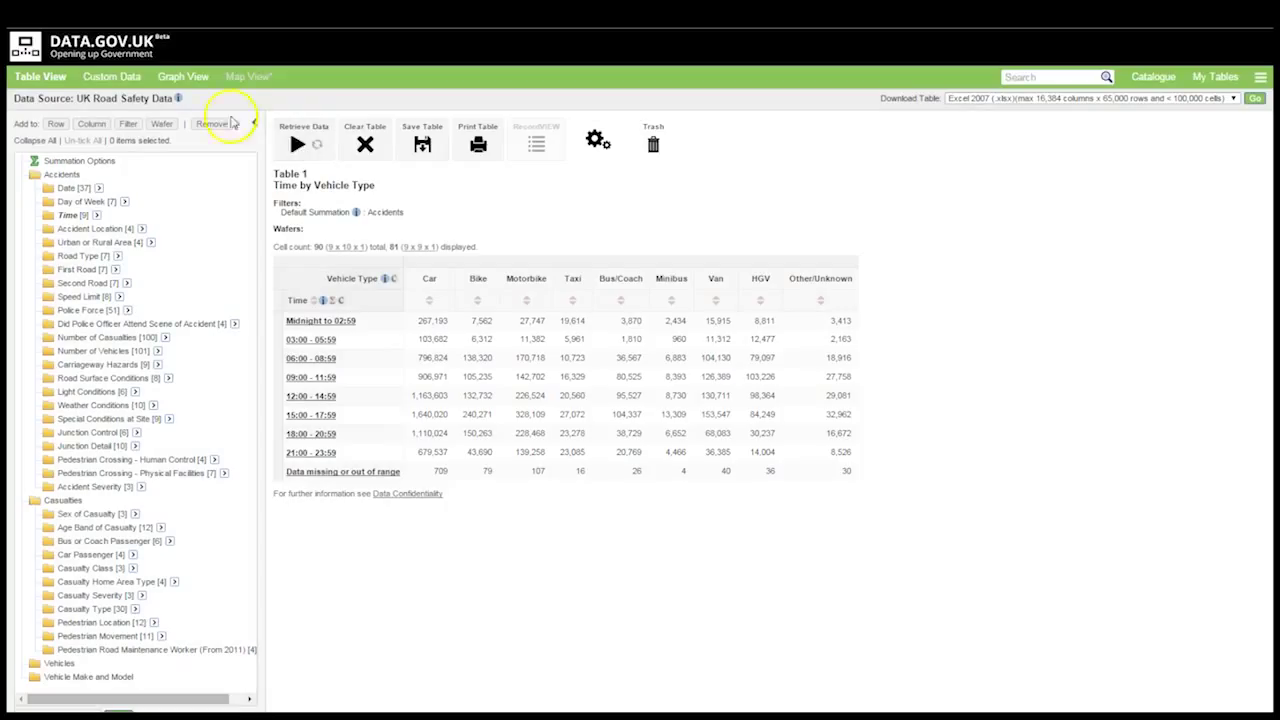
Switch to Graph View and, after trying Bar and Column, show the counts as Stacked Column
{"action": "left_click", "coordinate": [194, 77]}
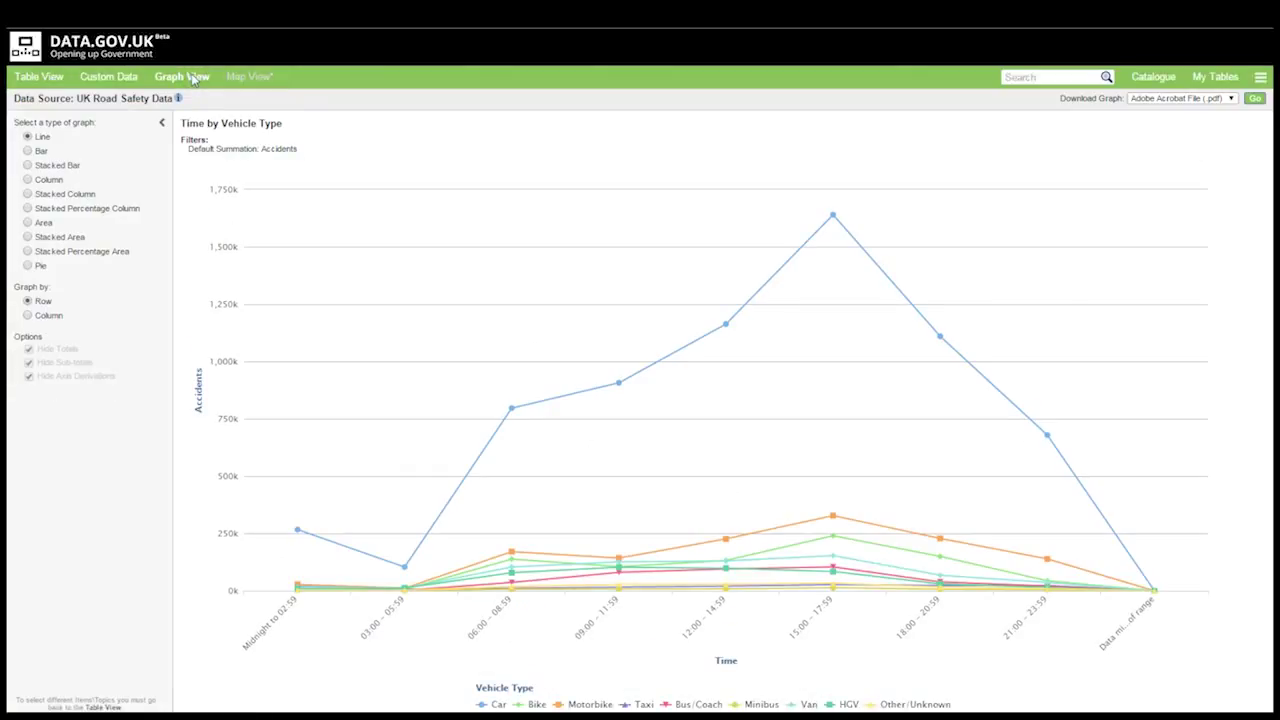
{"action": "left_click", "coordinate": [30, 151]}
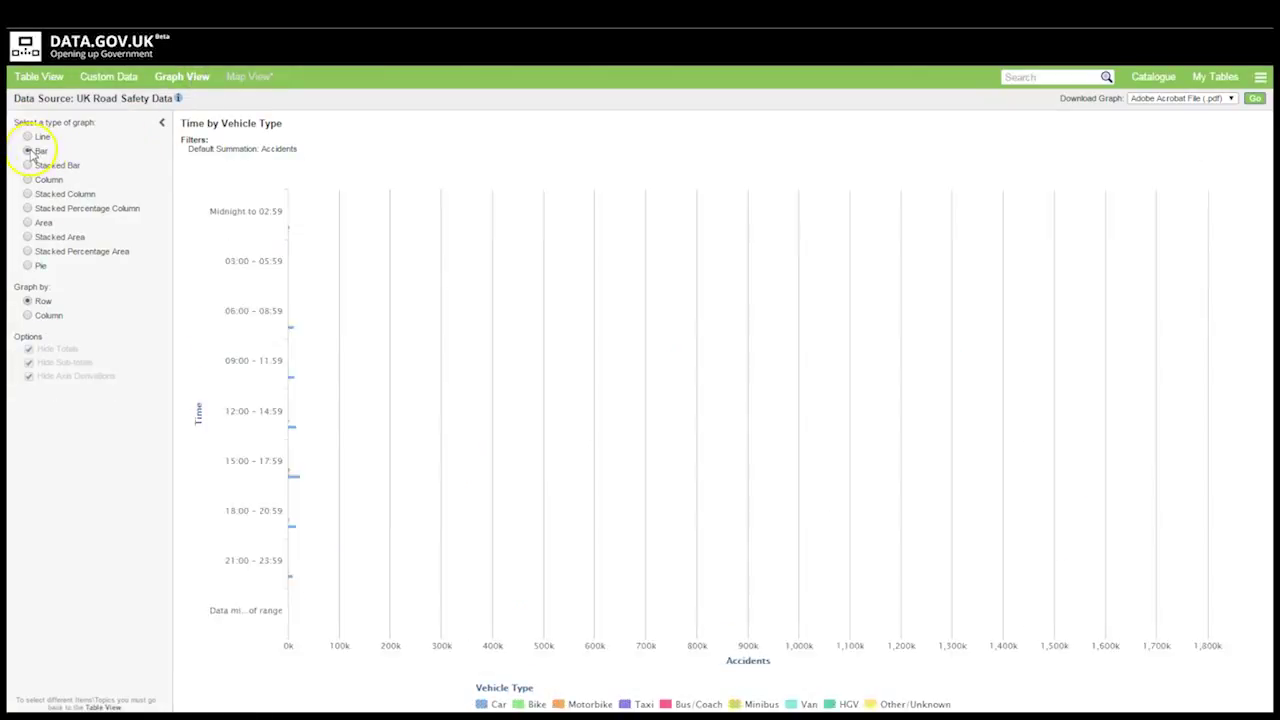
{"action": "left_click", "coordinate": [29, 180]}
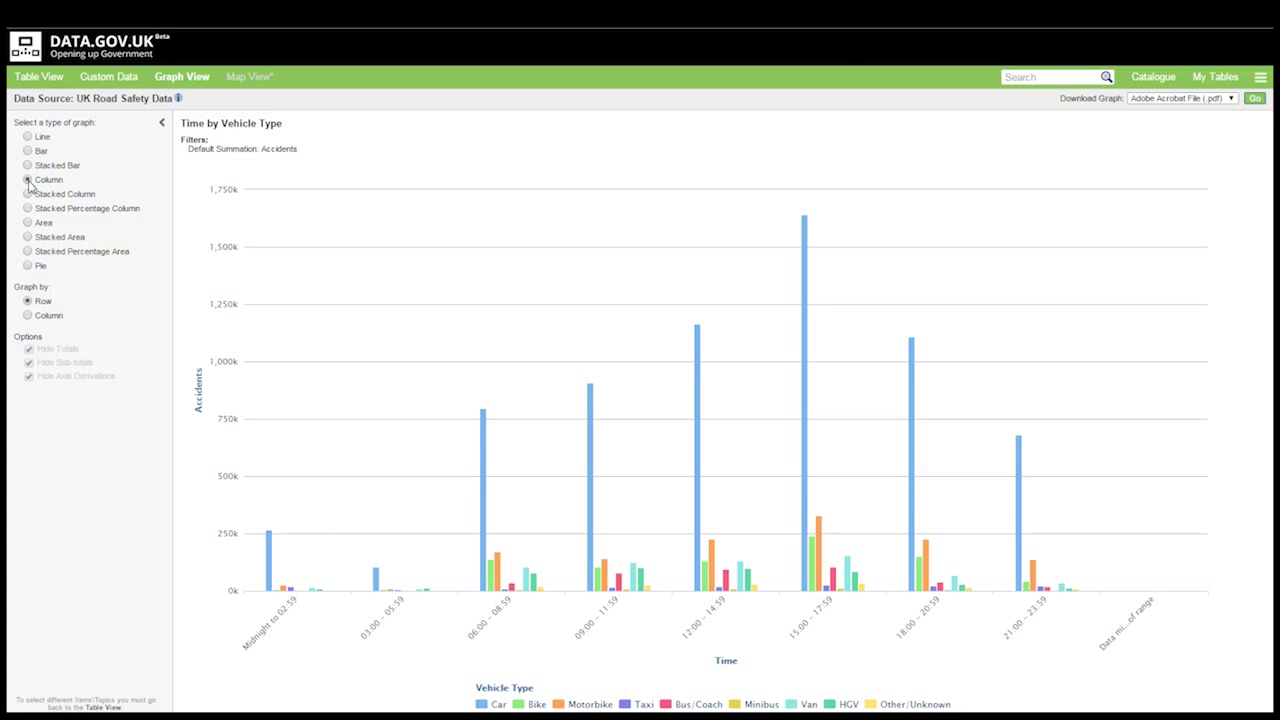
{"action": "left_click", "coordinate": [28, 194]}
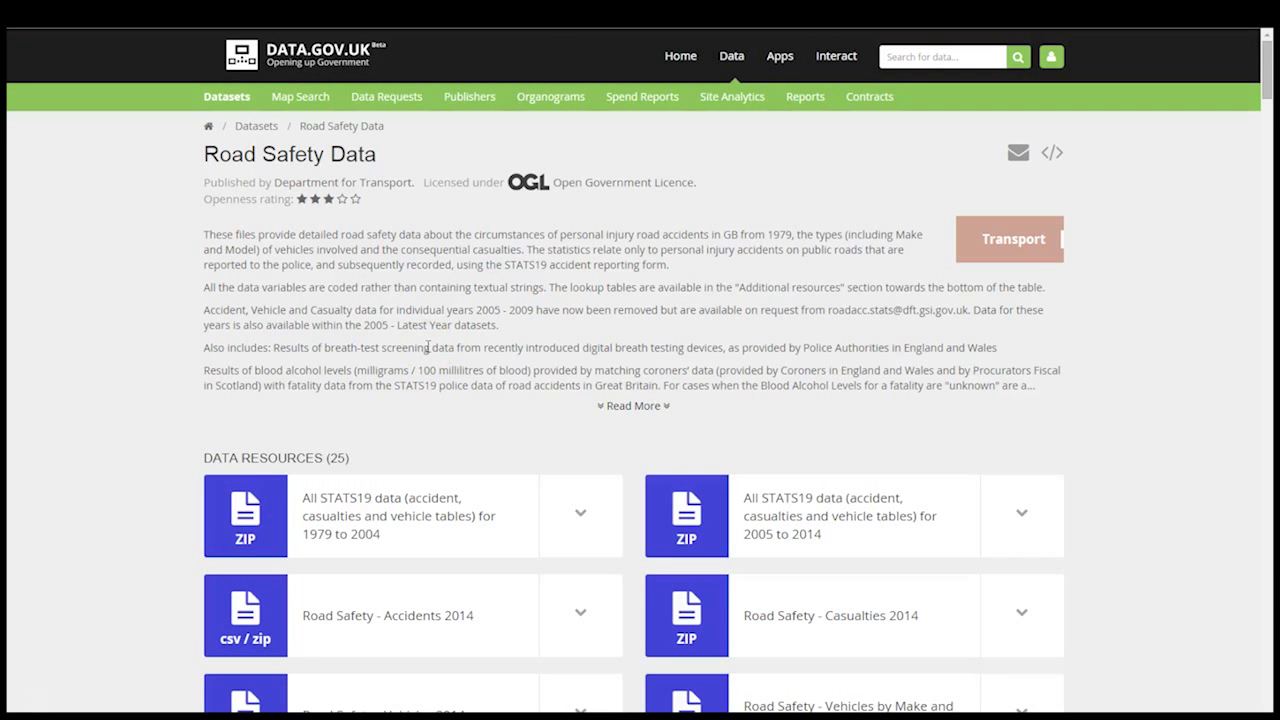
Open the Road Safety Data page and scroll down to highlight the digital Breath Test Data 2009 resource
{"action": "left_click", "coordinate": [428, 347]}
{"action": "left_click", "coordinate": [428, 347]}
{"action": "left_click", "coordinate": [428, 347]}
{"action": "left_click", "coordinate": [428, 347]}
{"action": "scroll", "coordinate": [428, 347], "scroll_direction": "down", "scroll_amount": 4}
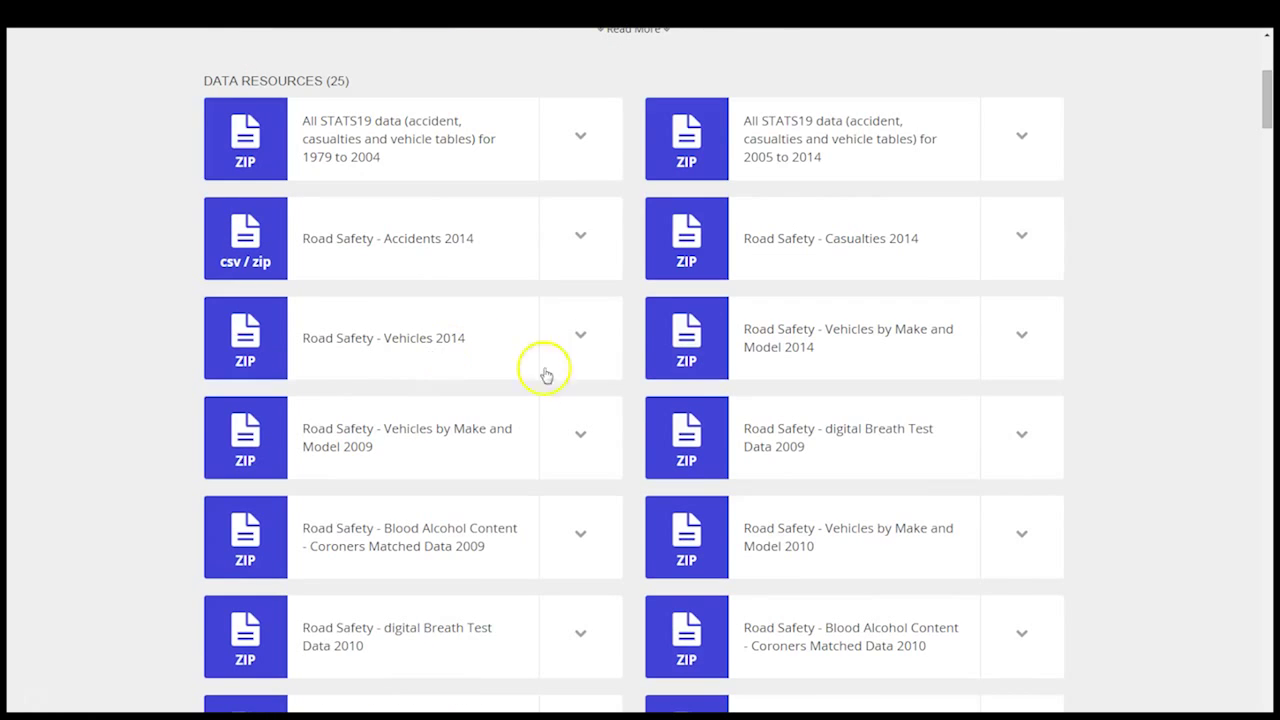
{"action": "left_click_drag", "start_coordinate": [744, 432], "coordinate": [826, 443]}
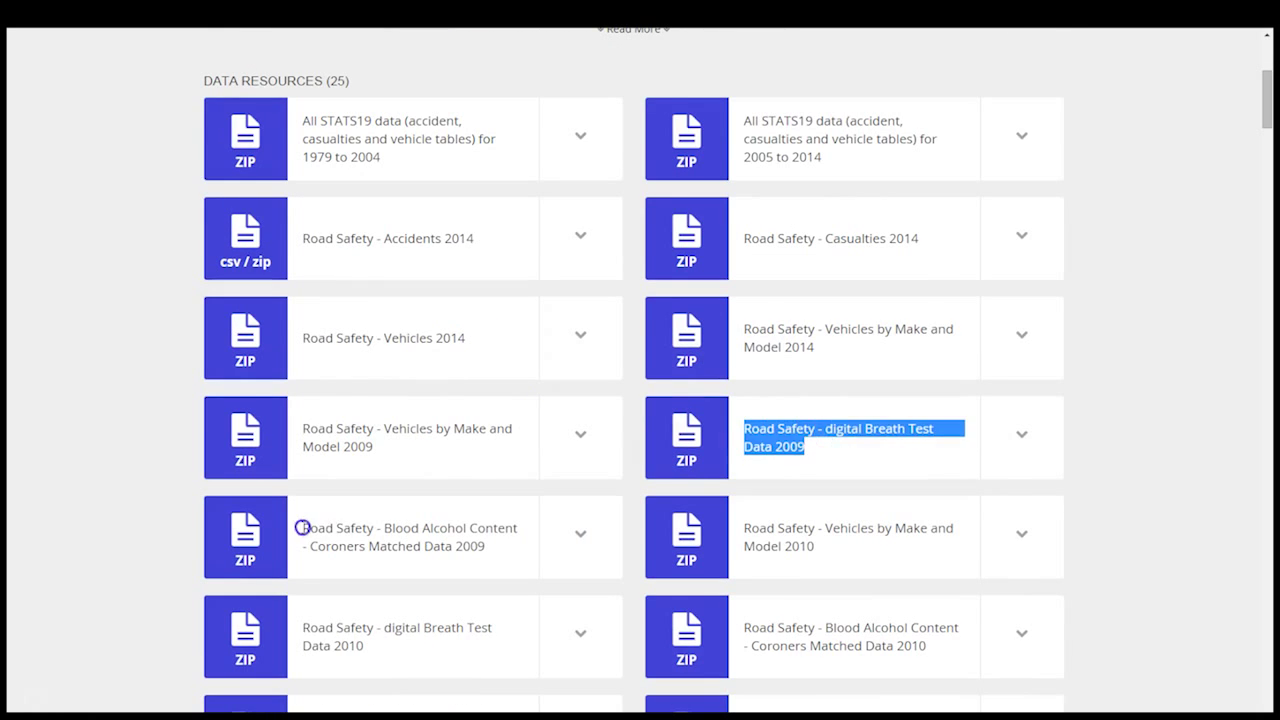
Highlight the Blood Alcohol Content 2009 resource title on the dataset page
{"action": "left_click_drag", "start_coordinate": [302, 527], "coordinate": [491, 546]}
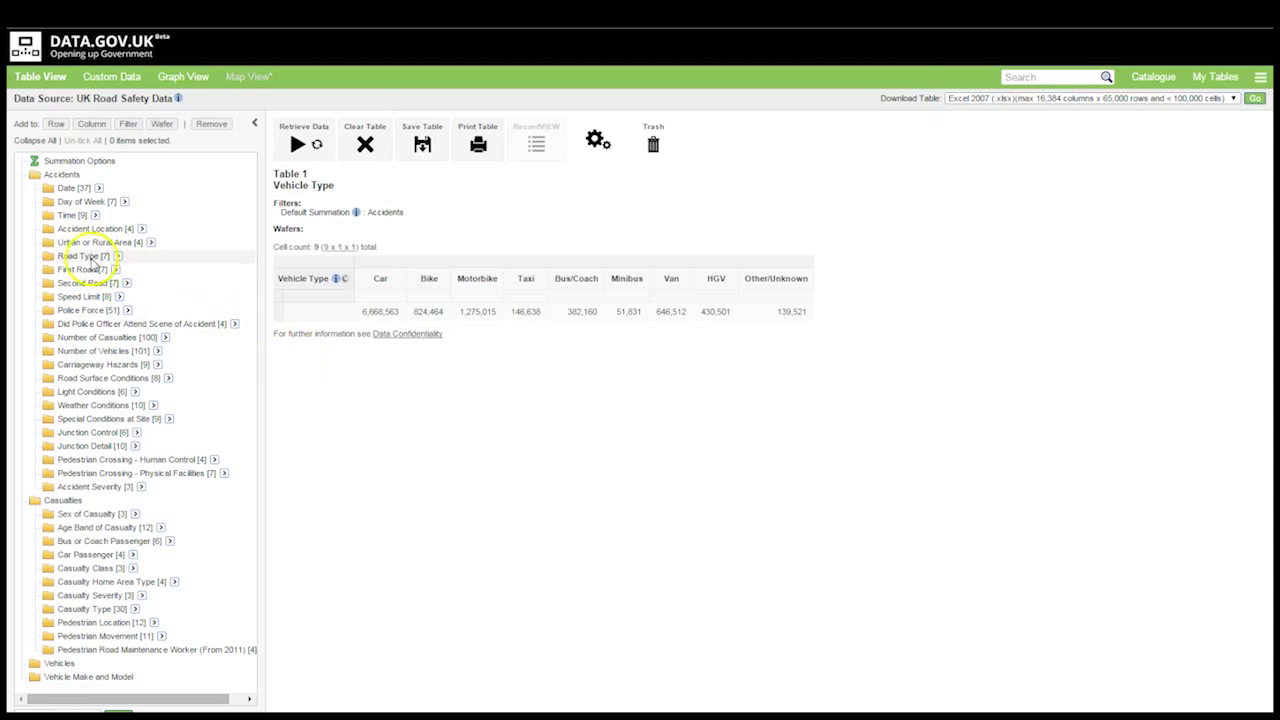
Add Accident Location as table rows and drill through England into the North West's local areas
{"action": "left_click", "coordinate": [47, 229]}
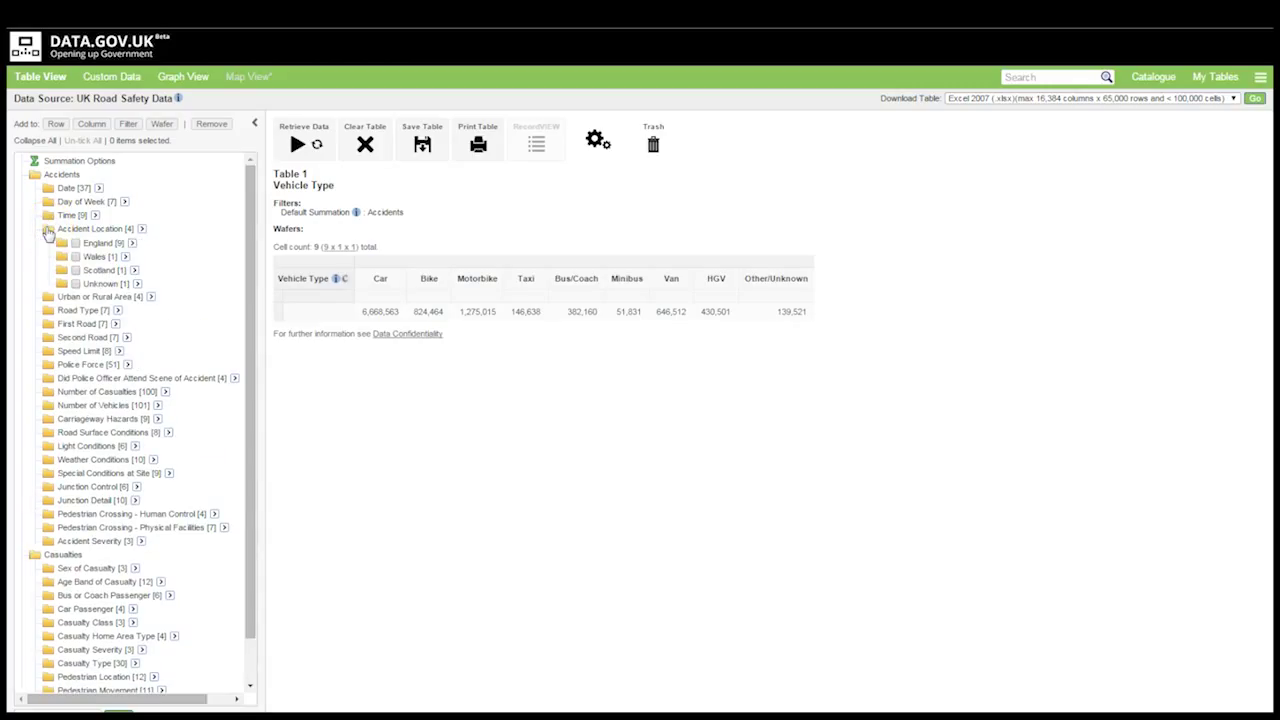
{"action": "left_click", "coordinate": [141, 229]}
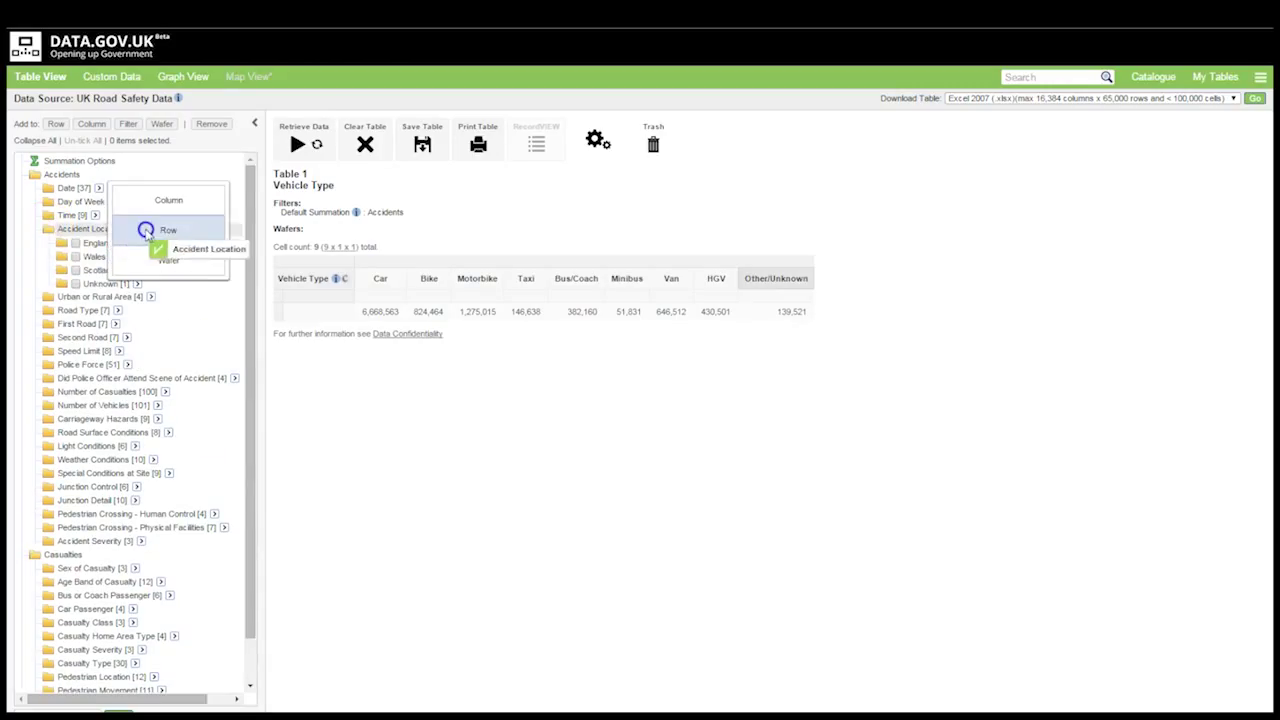
{"action": "left_click", "coordinate": [143, 229]}
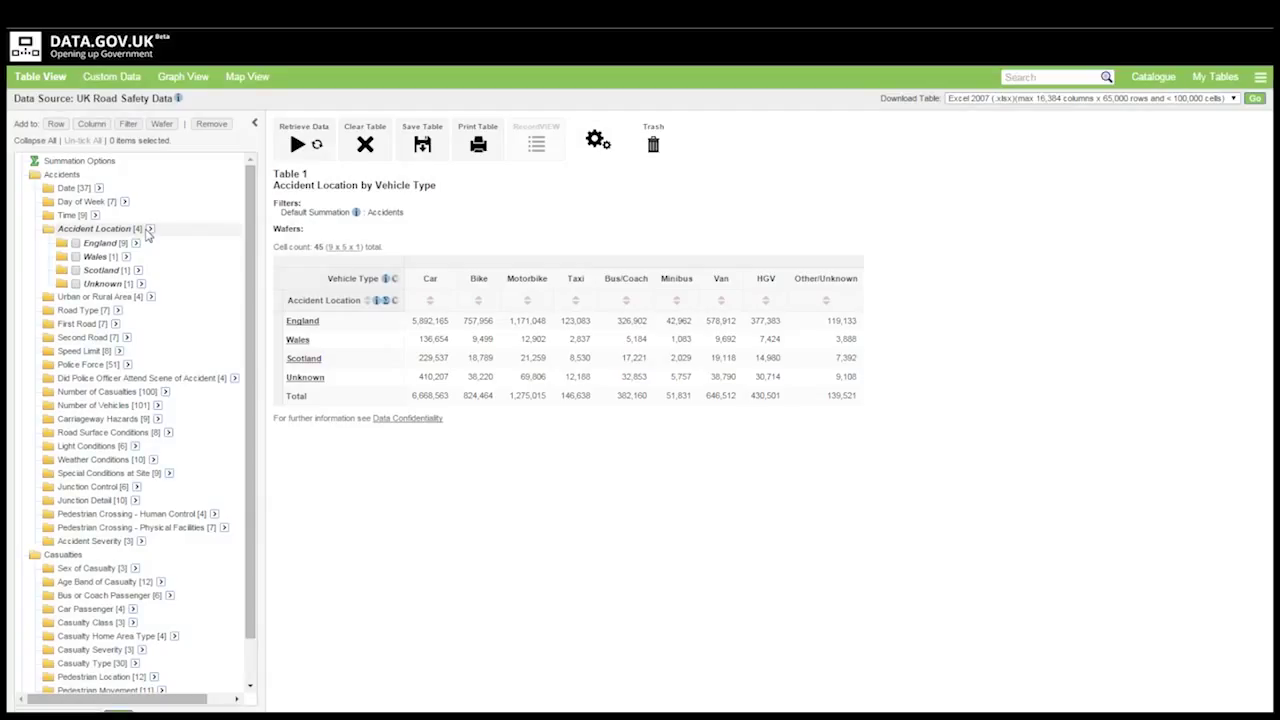
{"action": "left_click", "coordinate": [302, 321]}
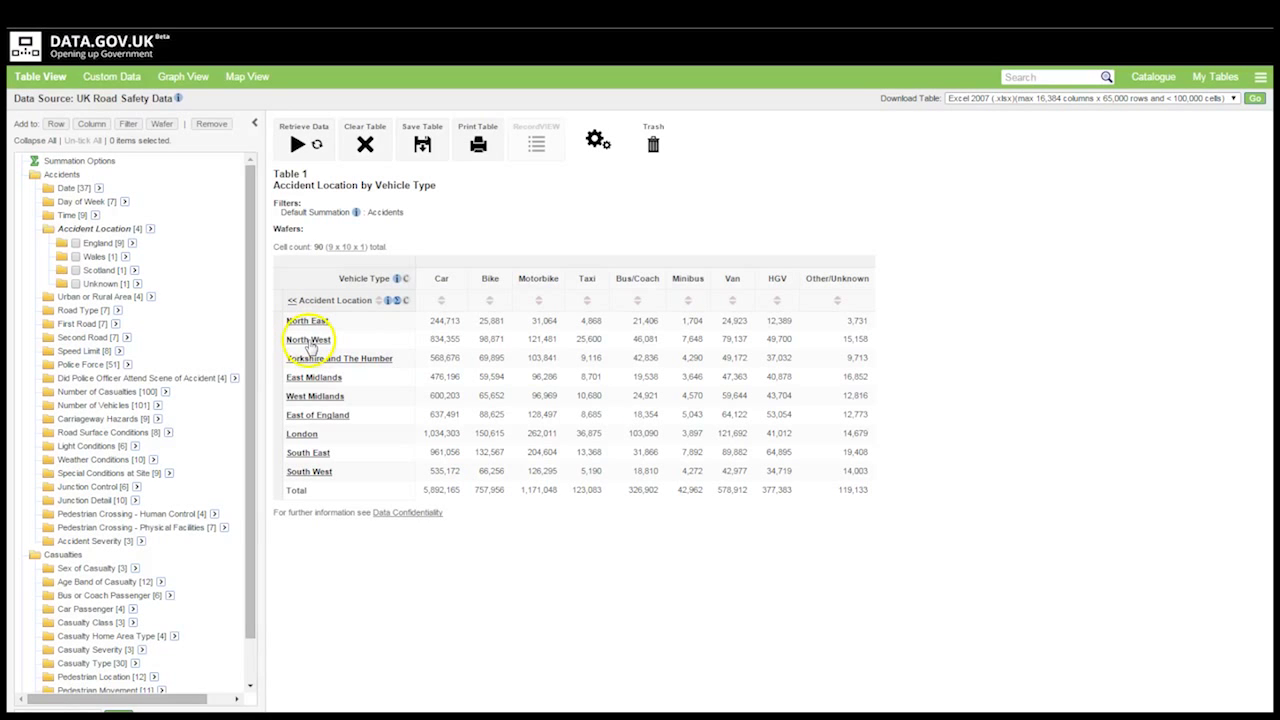
{"action": "left_click", "coordinate": [309, 341]}
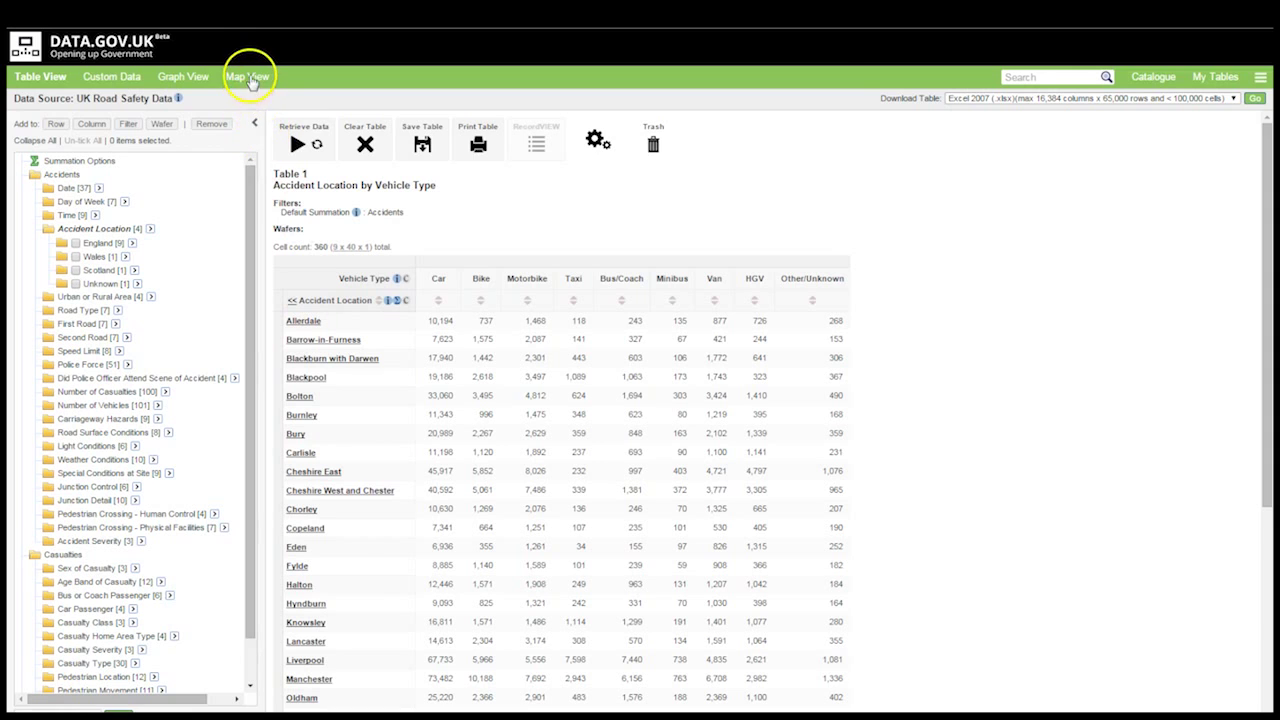
In Map View, draw a polygon around north-east England and Yorkshire to add those regions
{"action": "left_click", "coordinate": [249, 78]}
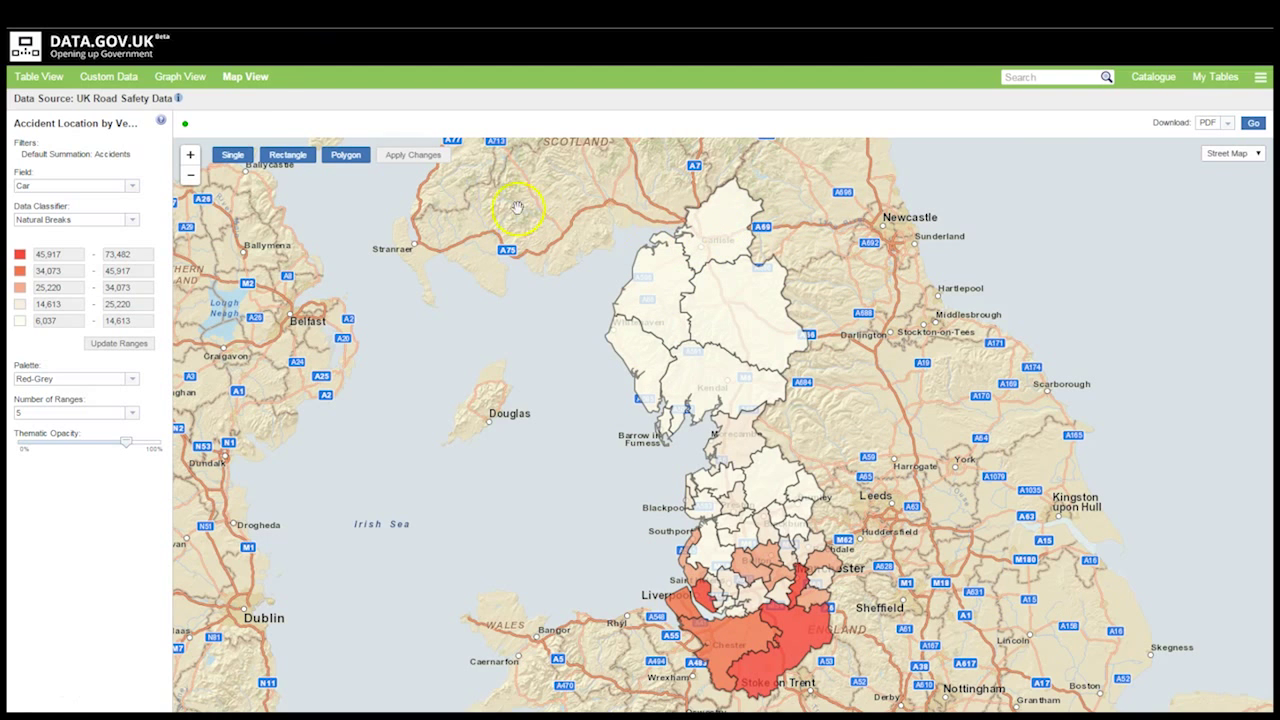
{"action": "left_click", "coordinate": [355, 168]}
{"action": "left_click", "coordinate": [810, 227]}
{"action": "left_click", "coordinate": [856, 597]}
{"action": "left_click", "coordinate": [1201, 588]}
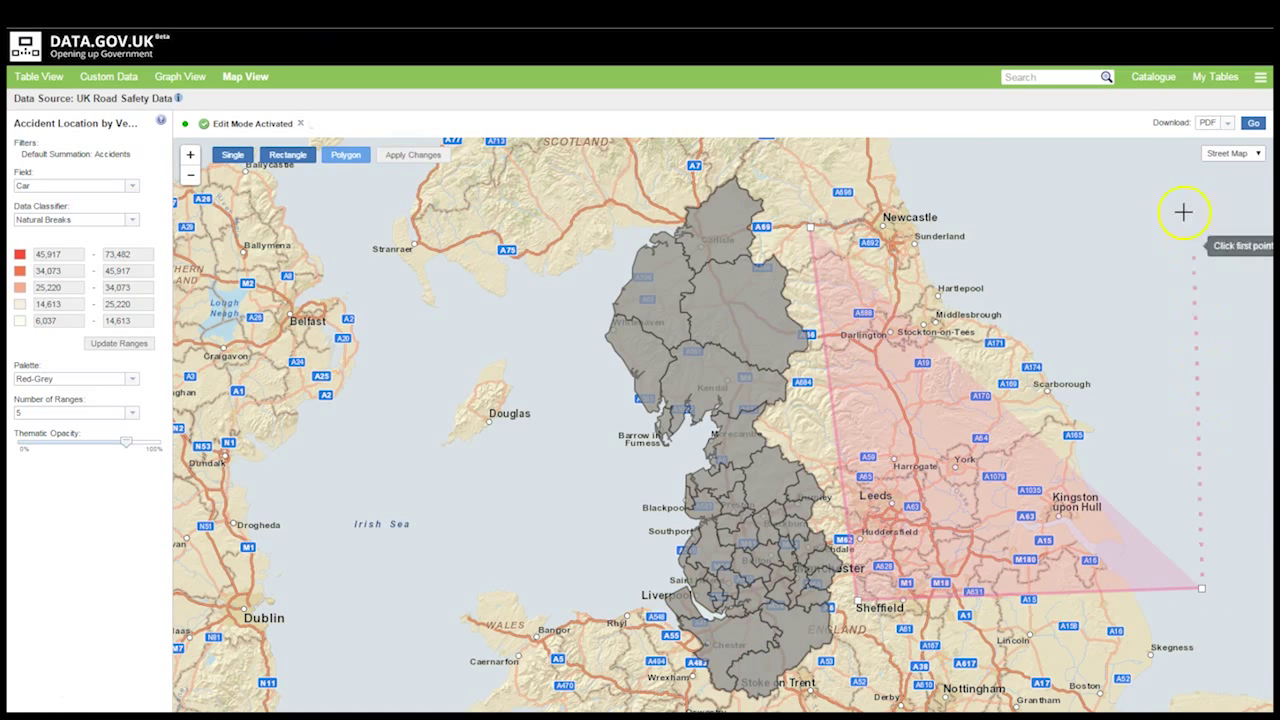
{"action": "left_click", "coordinate": [1049, 185]}
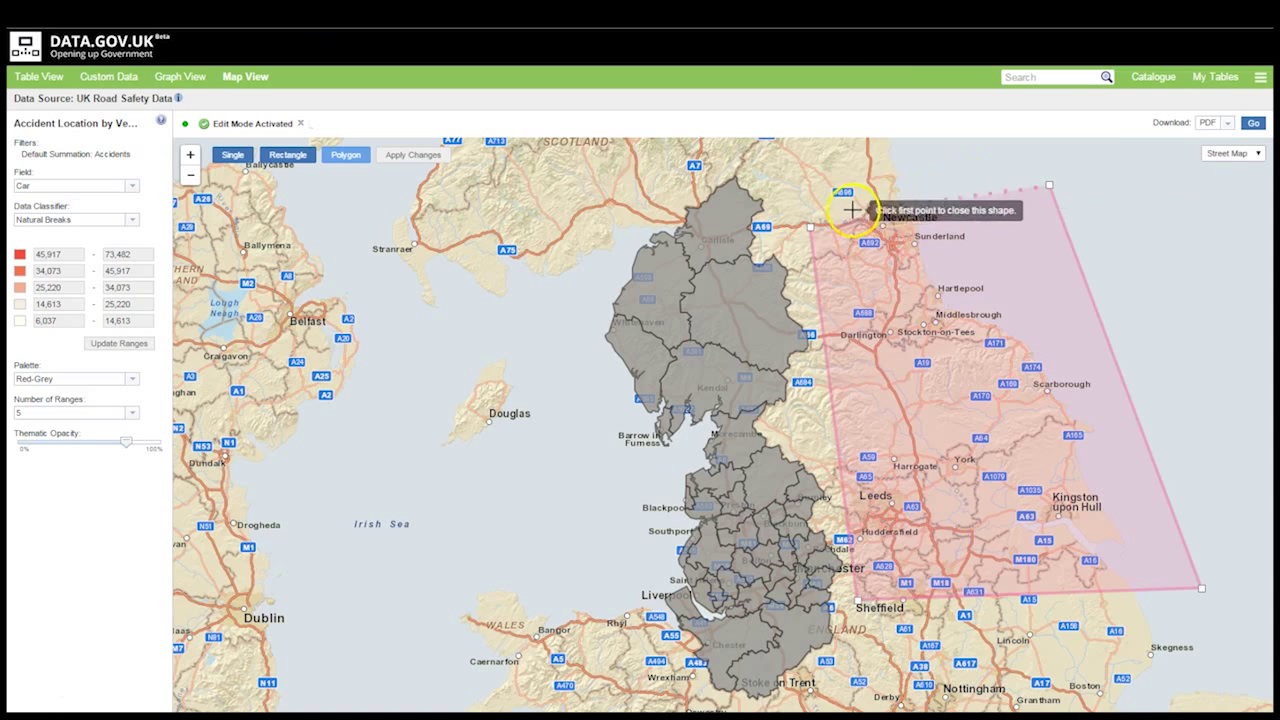
{"action": "left_click", "coordinate": [812, 226]}
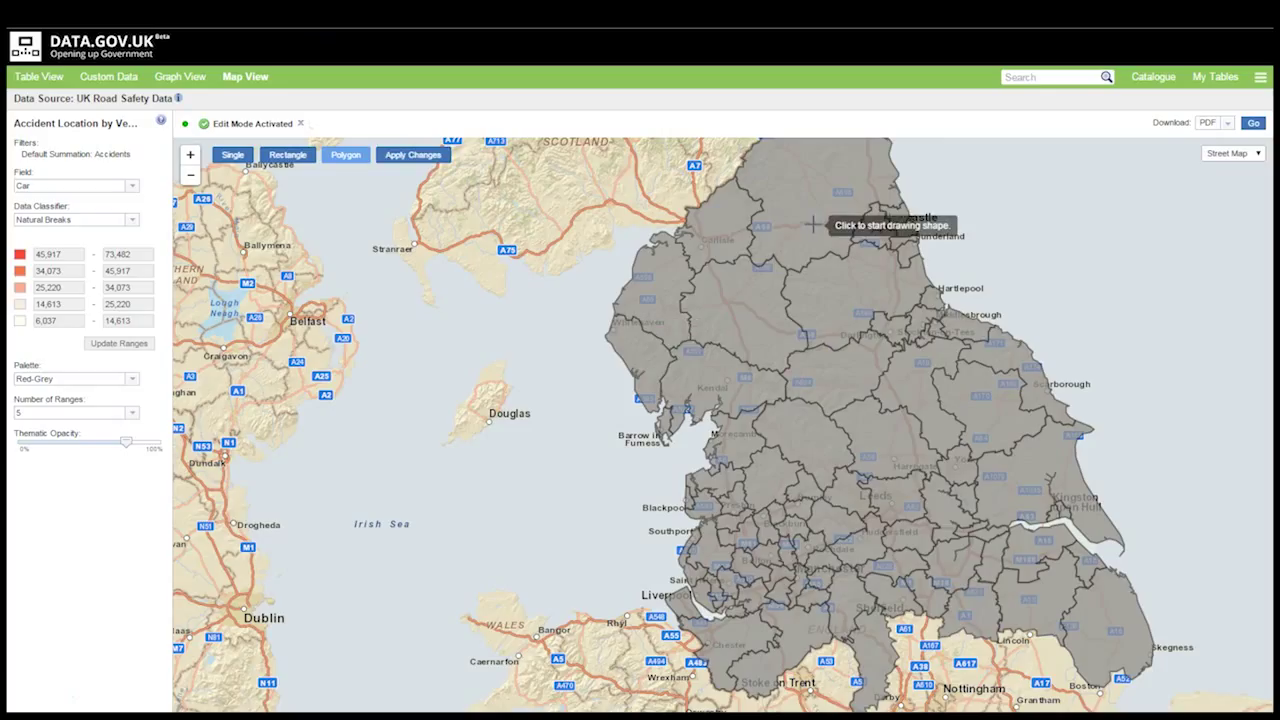
Apply the North East and Yorkshire region selection to the car-accident map and table
{"action": "left_click", "coordinate": [422, 160]}
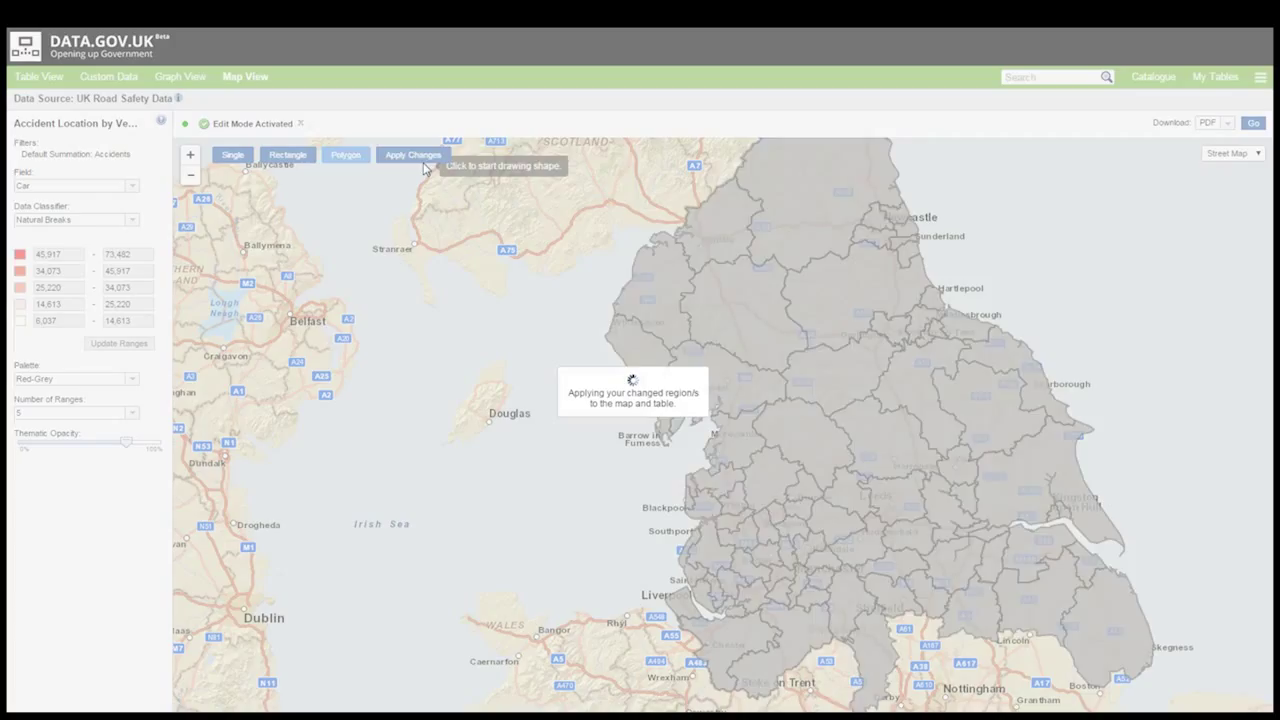